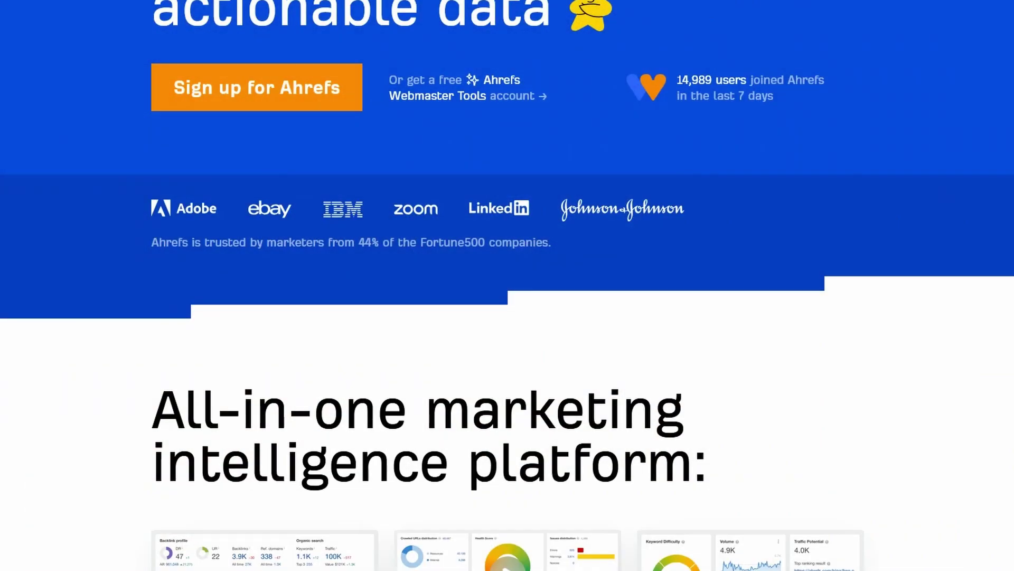
Look through the Ahrefs home page and the Plans & pricing page, highlighting the monthly price of the entry-level plan
scroll(507, 285, "down", 10)
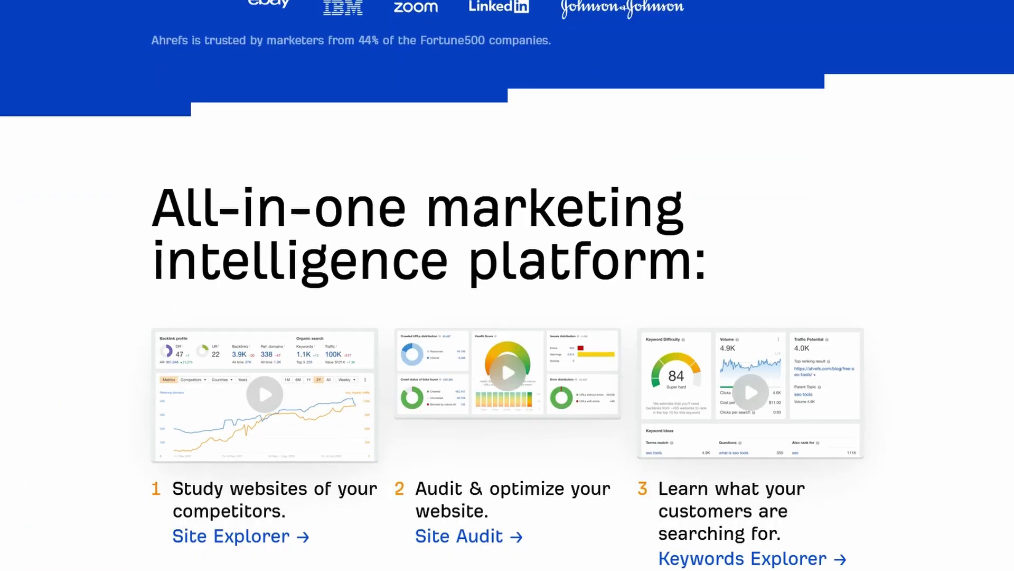
scroll(507, 286, "down", 5)
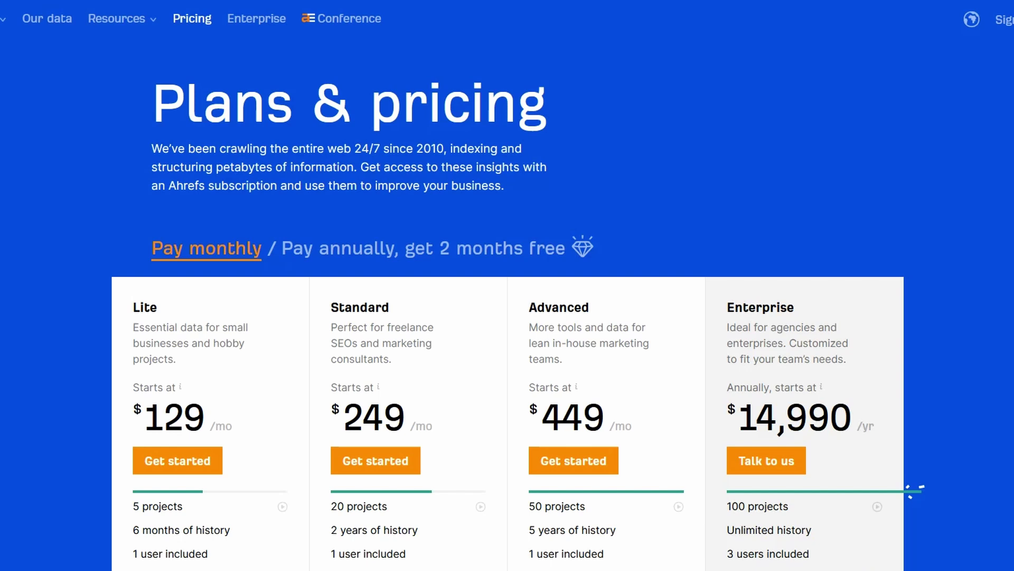
scroll(656, 228, "down", 10)
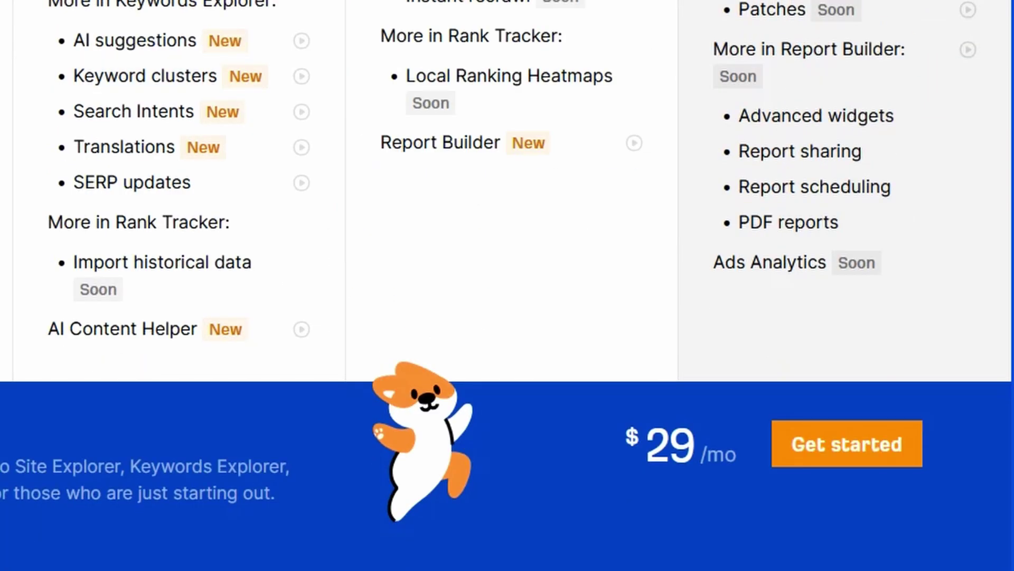
left_click_drag(737, 456, 625, 436)
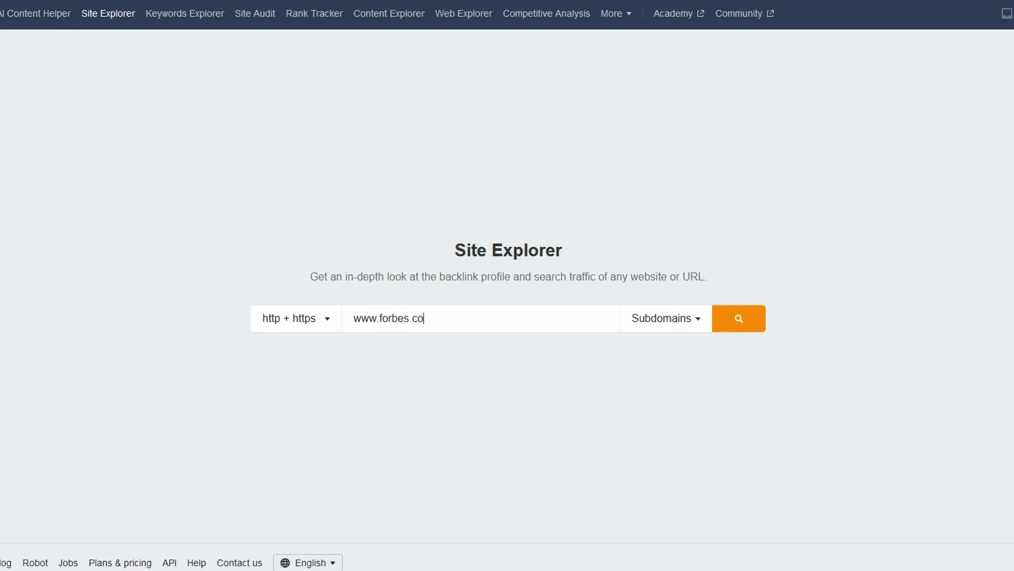
key("Return")
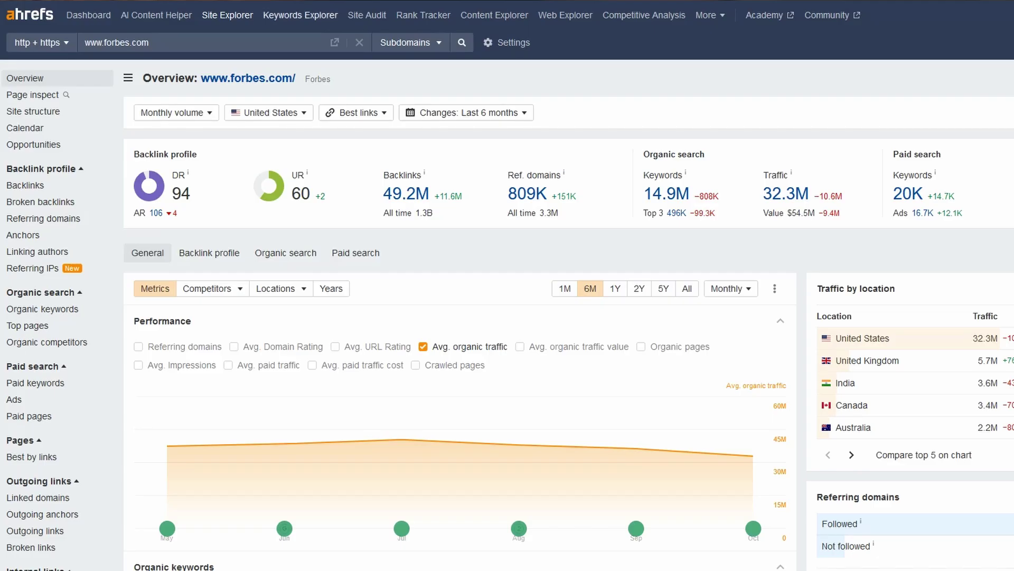
left_click(300, 15)
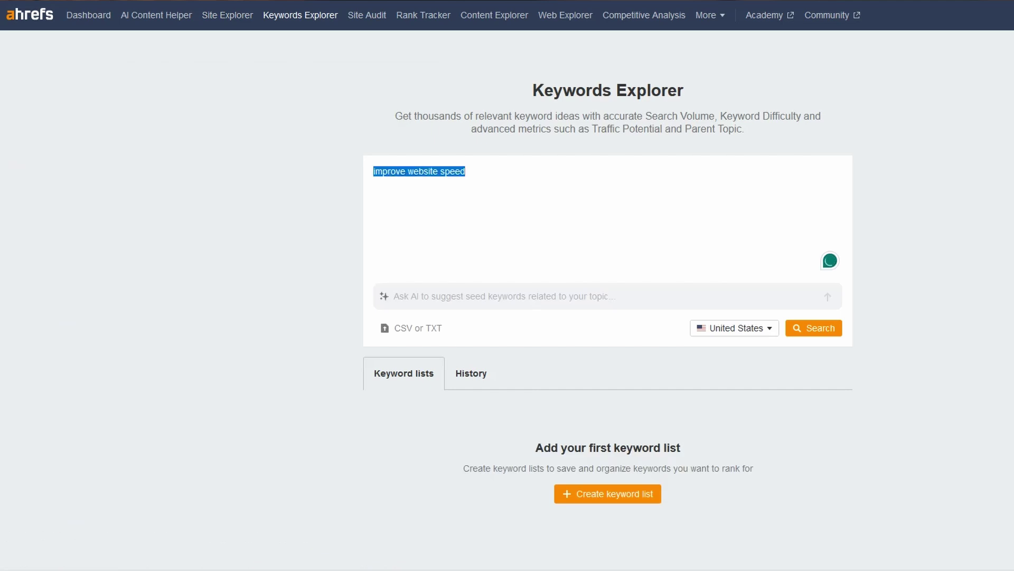
key("Return")
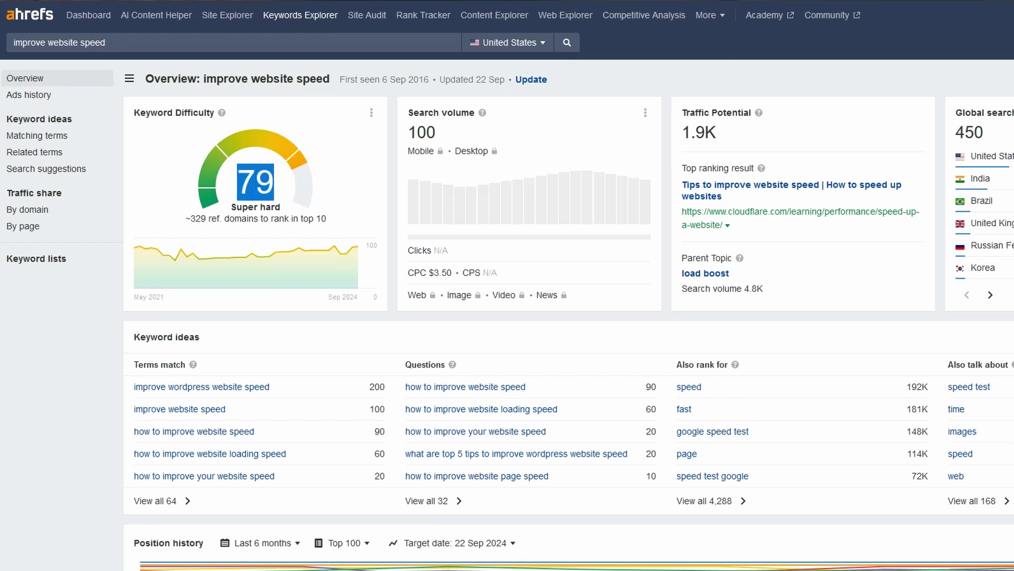
Examine the keyword ideas, position history, ads history and SERP overview for "improve website speed"
scroll(507, 285, "down", 5)
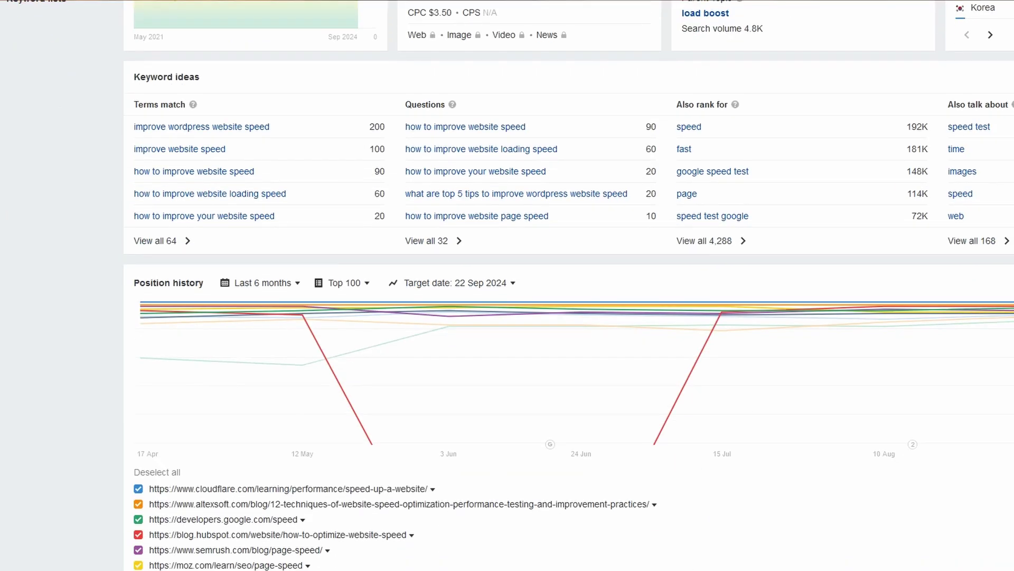
scroll(569, 285, "down", 4)
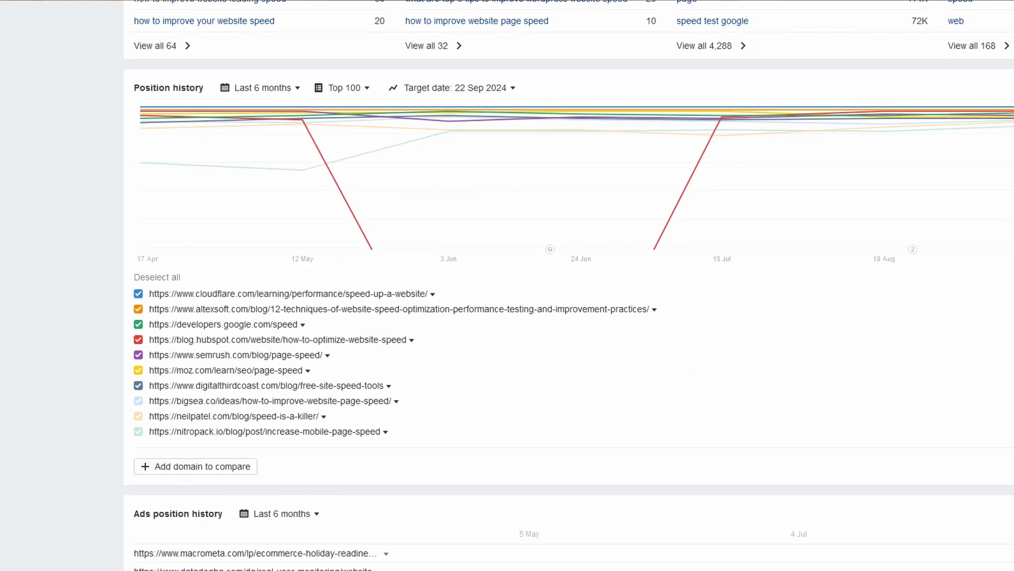
scroll(569, 285, "down", 4)
scroll(569, 286, "down", 4)
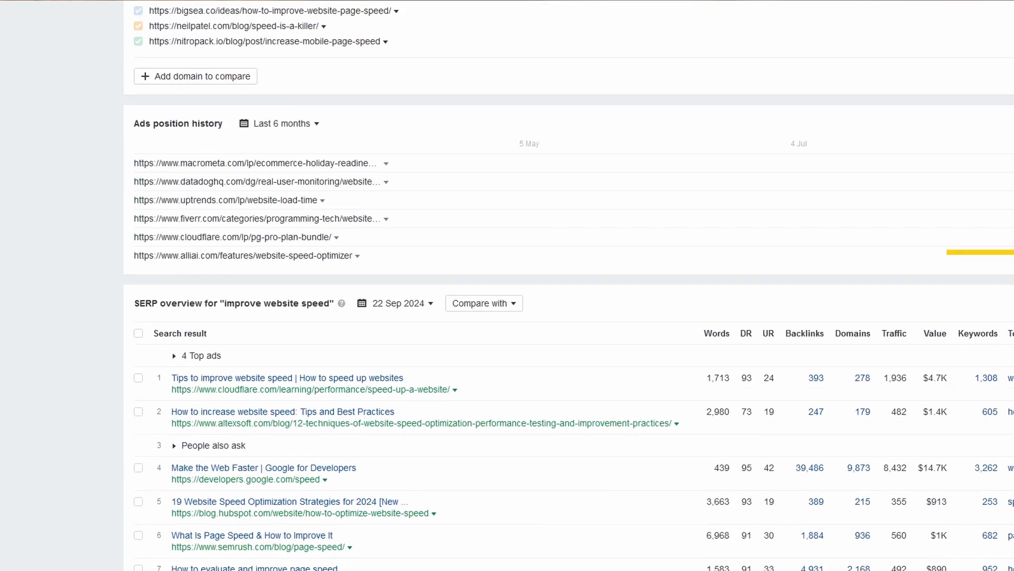
scroll(569, 286, "down", 5)
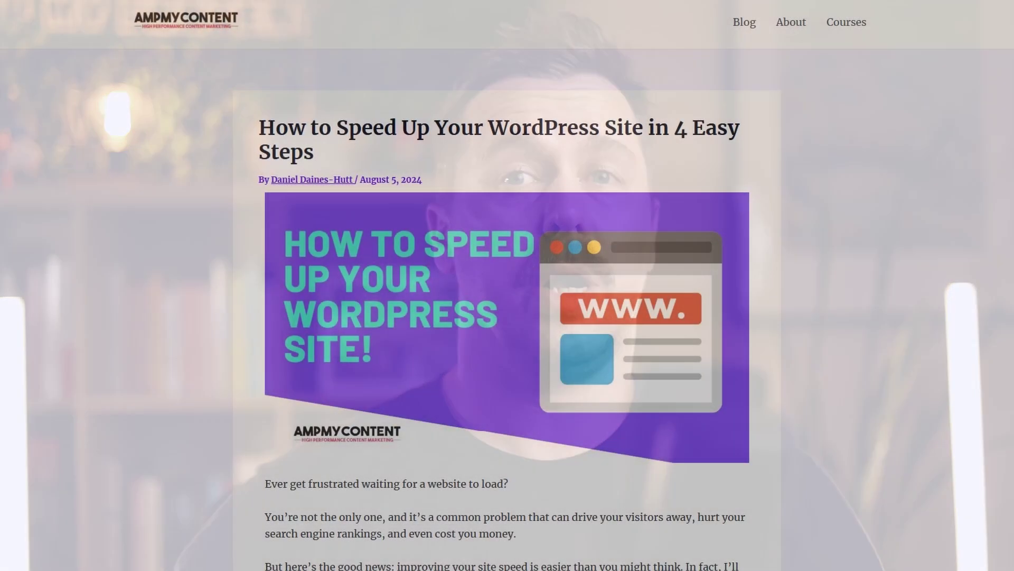
Read the AmpMyContent article "How to Speed Up Your WordPress Site in 4 Easy Steps" from its introduction to the common issues section
scroll(507, 286, "down", 5)
scroll(508, 285, "down", 3)
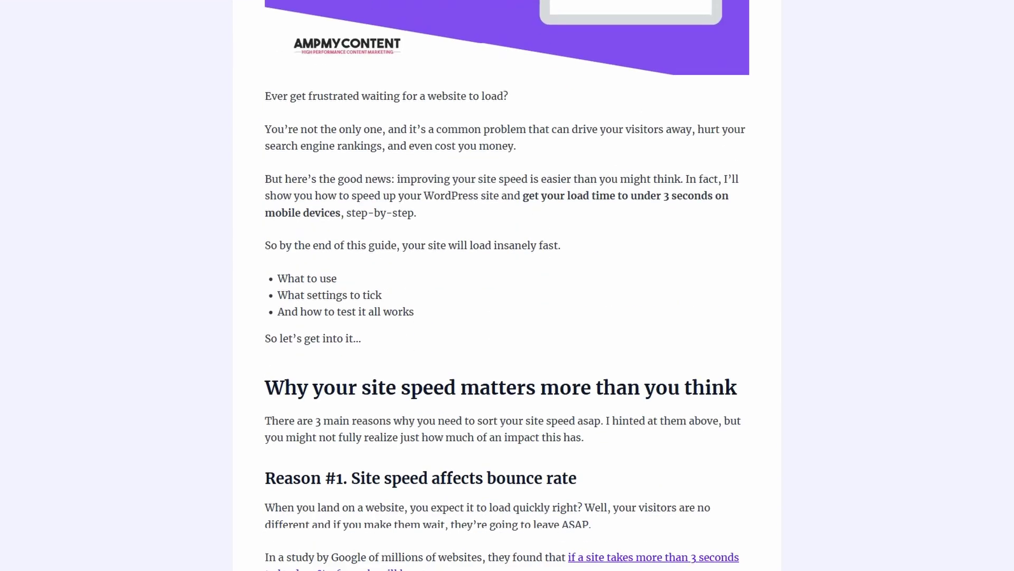
scroll(507, 285, "down", 8)
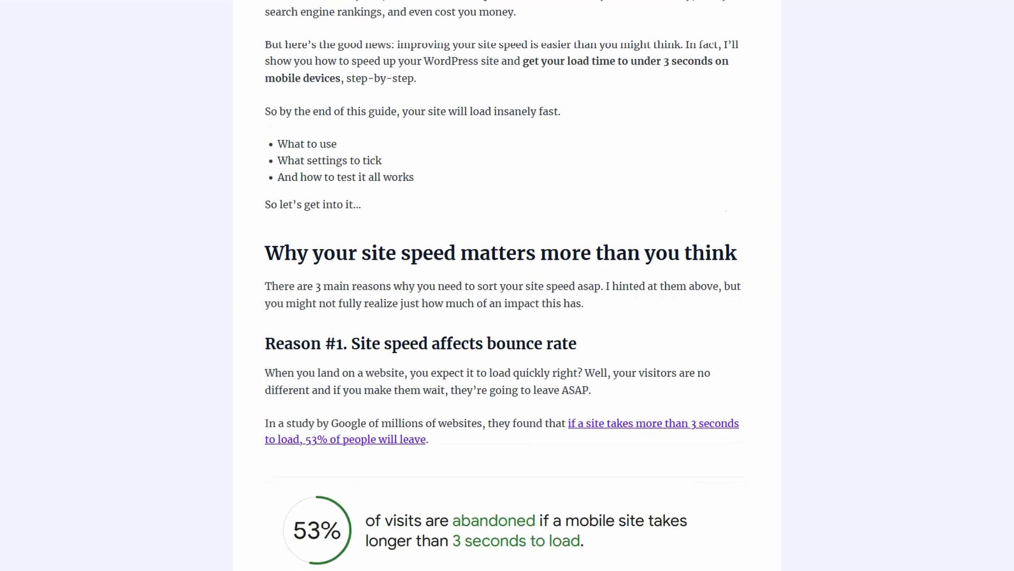
scroll(507, 286, "down", 10)
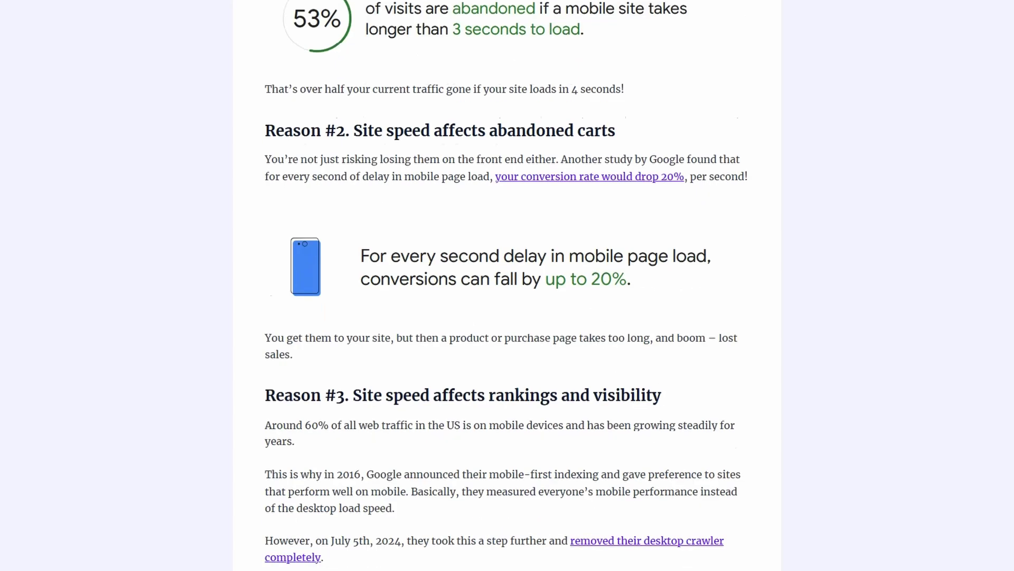
scroll(507, 286, "down", 5)
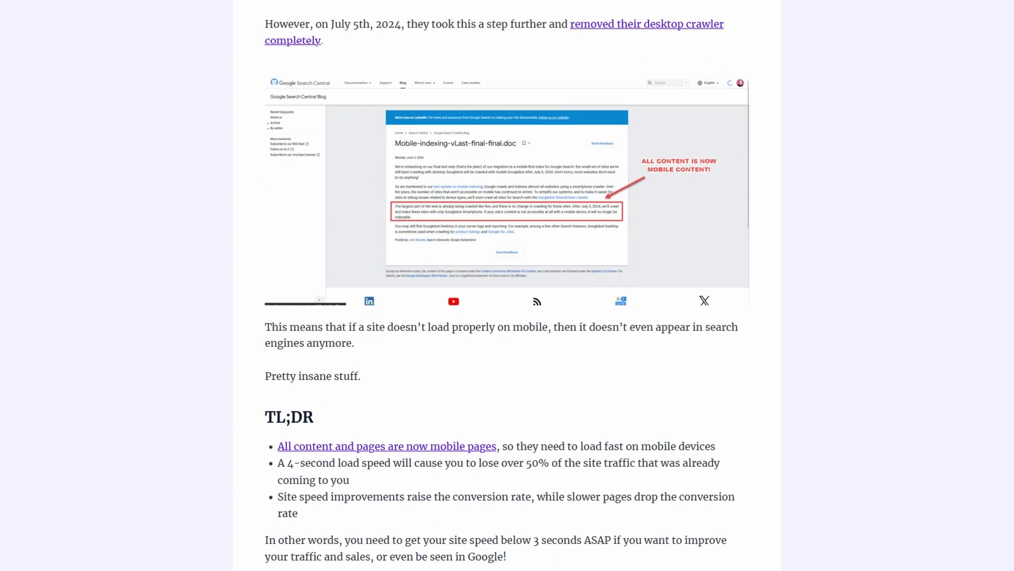
scroll(507, 285, "down", 5)
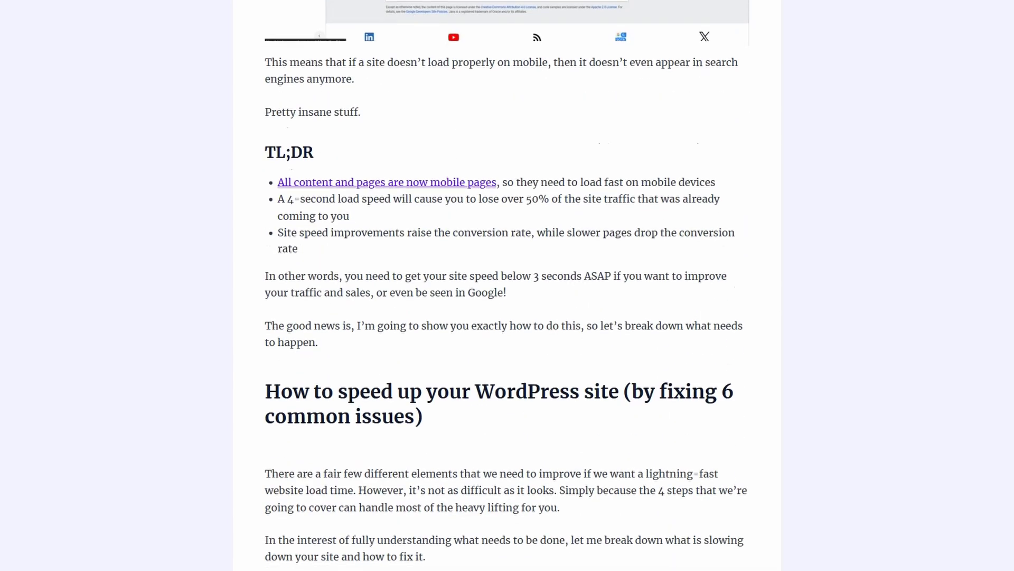
scroll(507, 285, "down", 5)
scroll(507, 285, "down", 4)
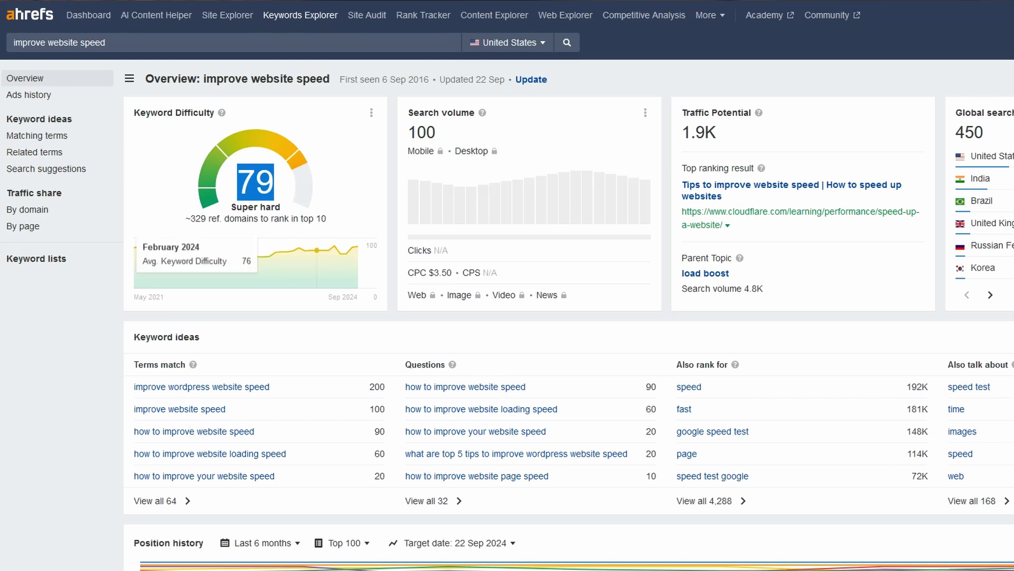
Return to the Ahrefs overview for "improve website speed" and check which pages rank in its SERP overview
scroll(318, 251, "down", 5)
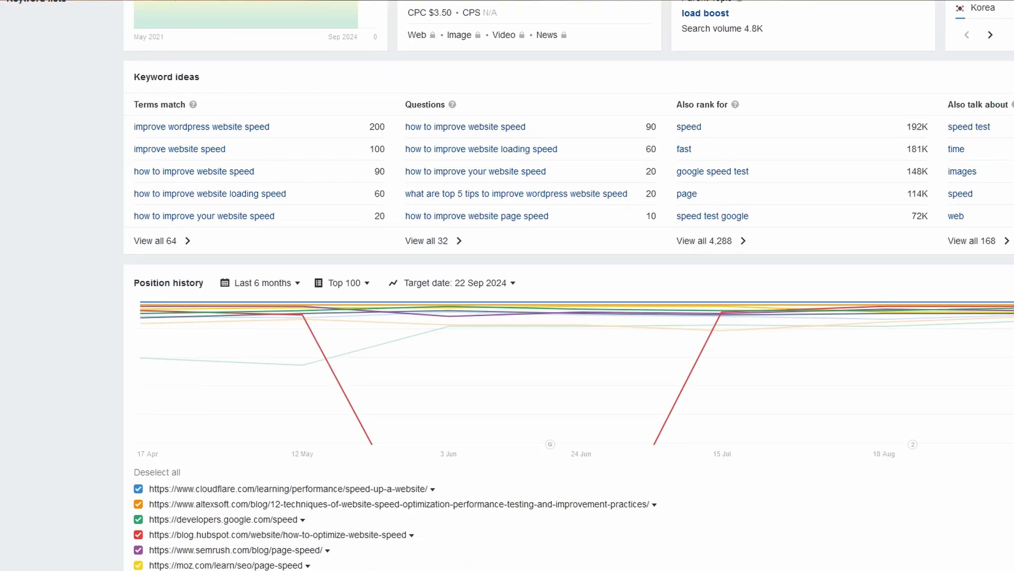
scroll(569, 286, "down", 7)
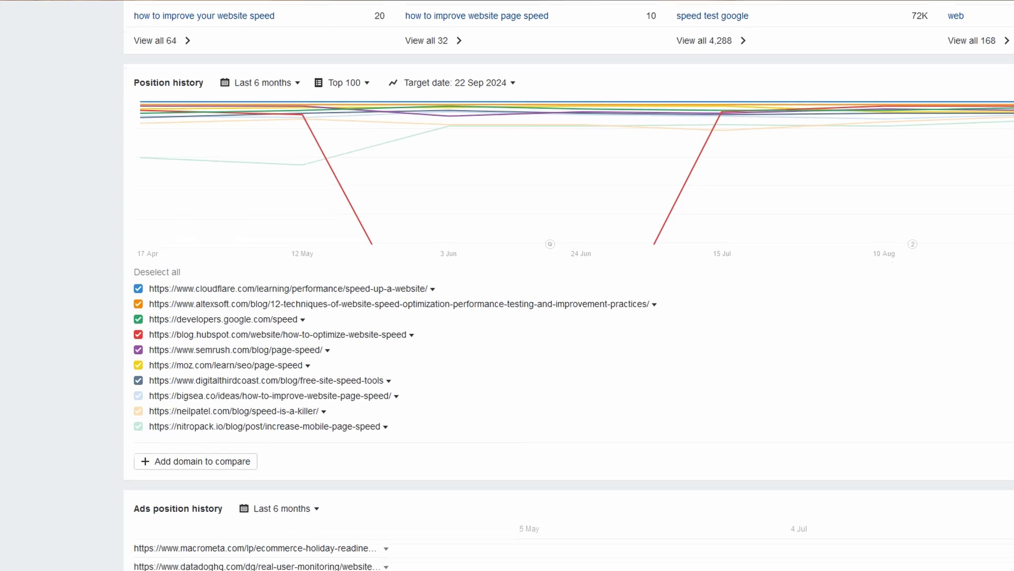
scroll(569, 285, "down", 4)
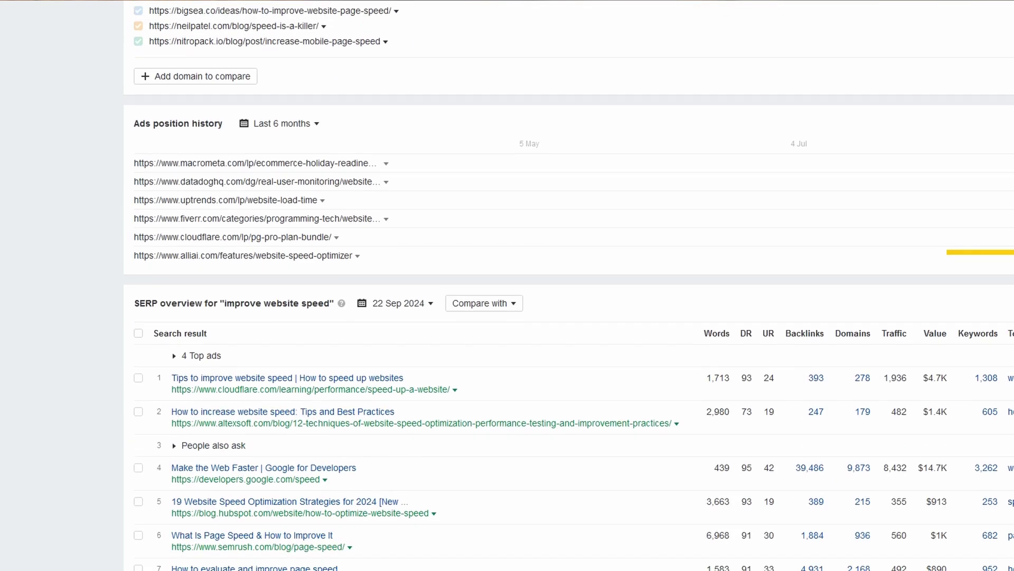
scroll(569, 286, "down", 5)
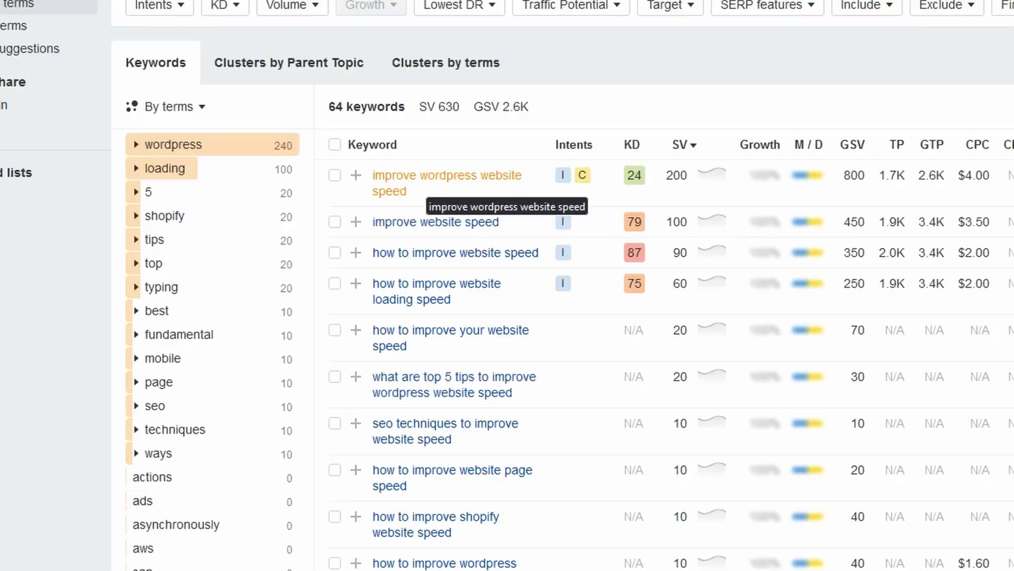
Open the keyword "improve wordpress website speed" in a new tab, and view the overview of "how to improve your website speed"
right_click(428, 180)
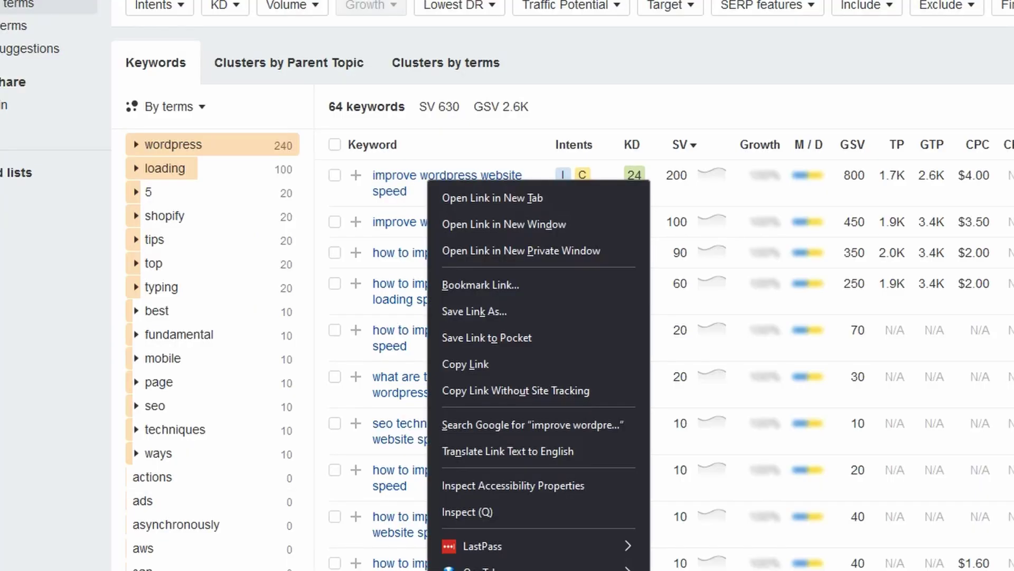
left_click(486, 198)
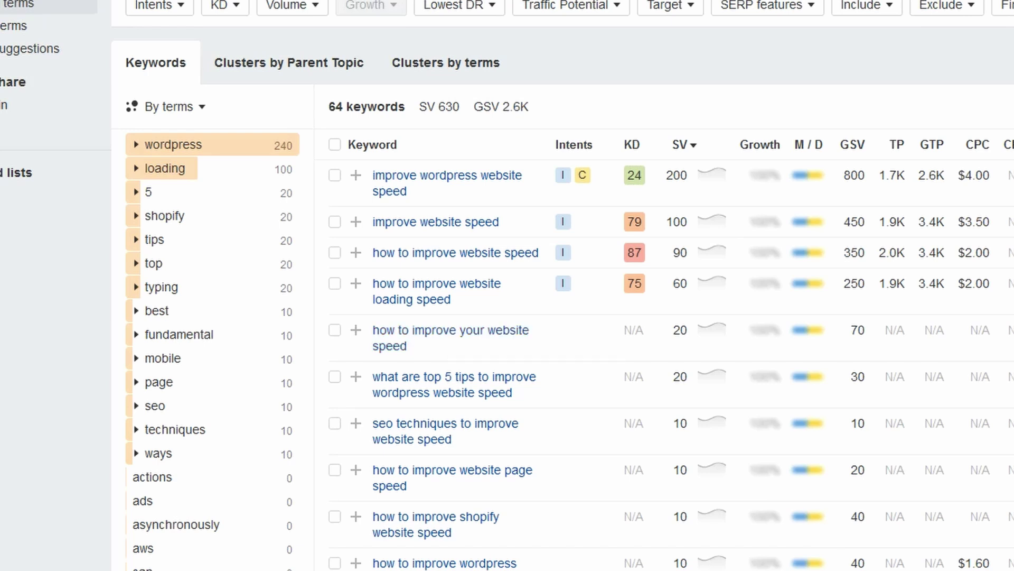
key("ctrl+Tab")
key("ctrl+Tab")
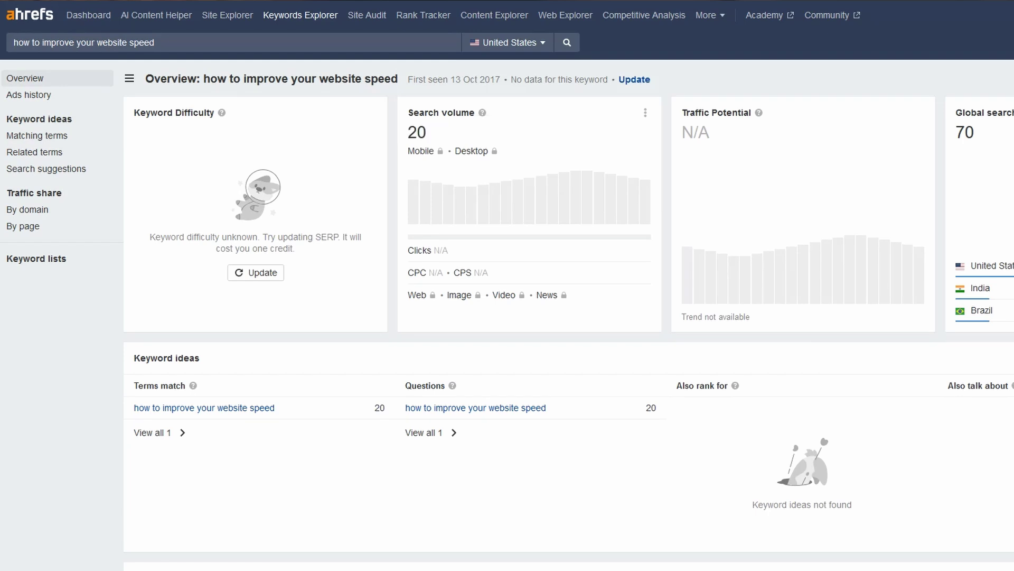
left_click_drag(954, 109, 976, 139)
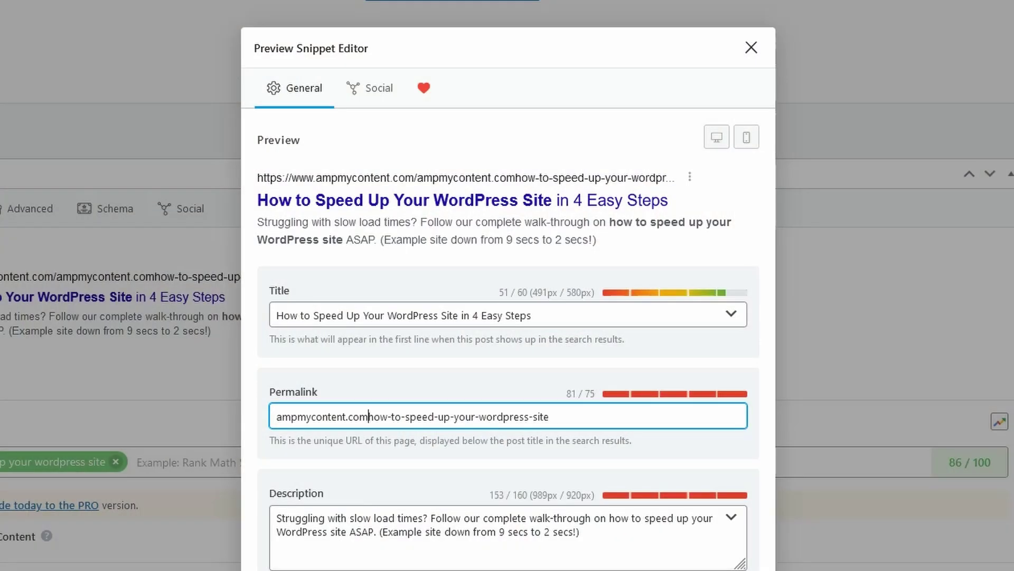
Insert a slash after ampmycontent.com in the post's permalink and remove the "beginners-guide" ending from the slug
type("/")
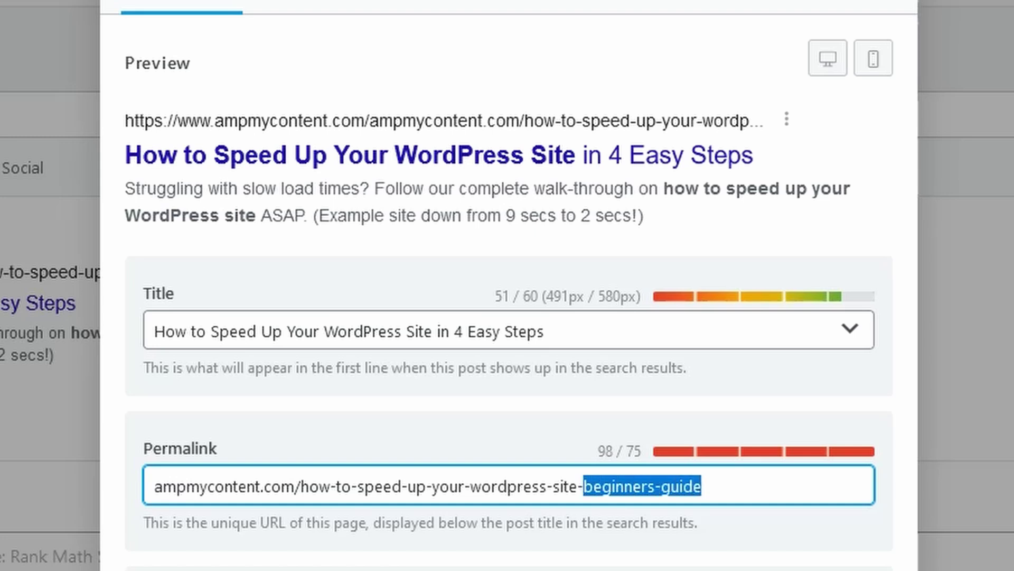
key("BackSpace")
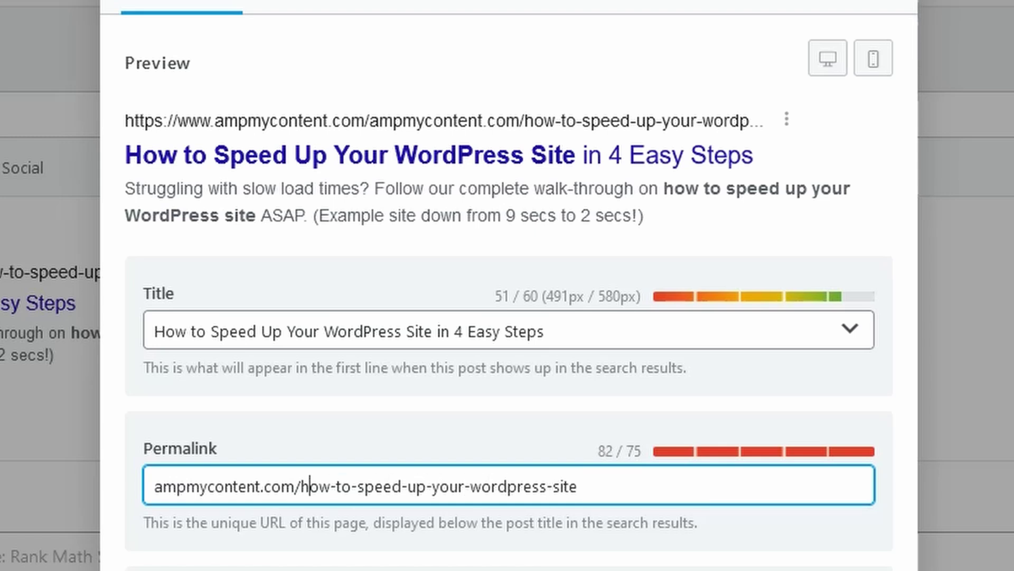
type("How")
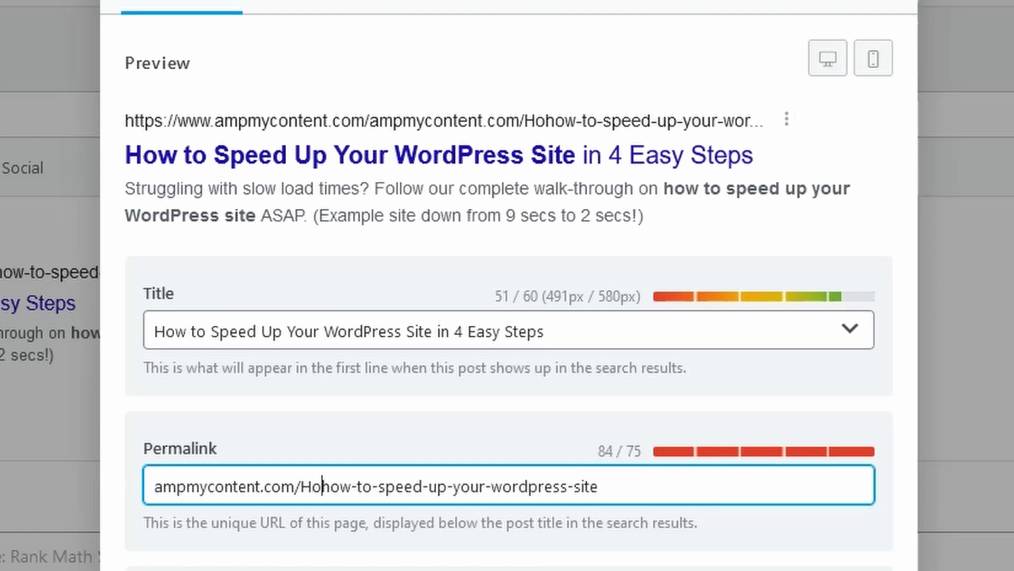
key("BackSpace")
key("BackSpace")
key("BackSpace")
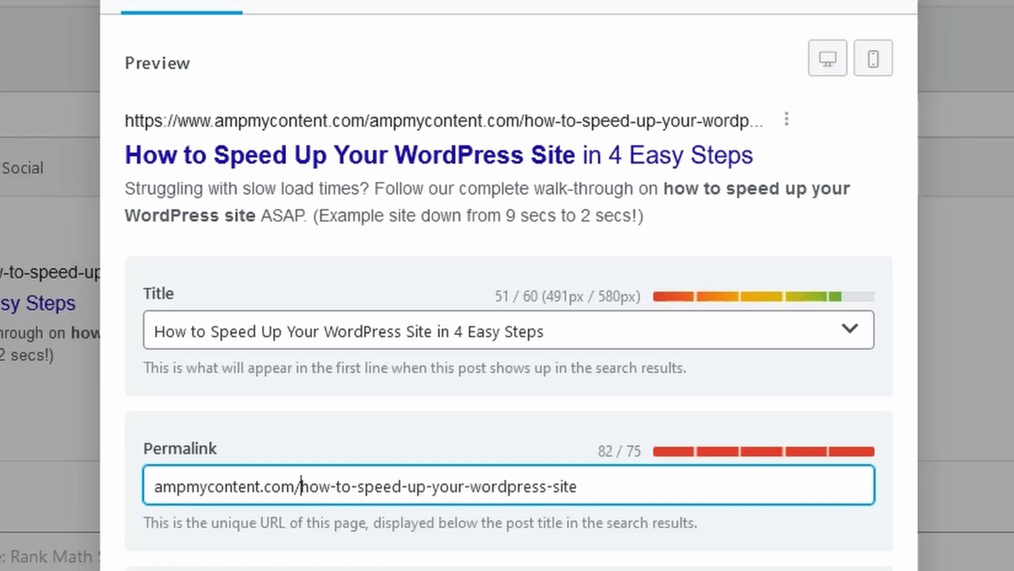
Add "beginners-guide-" in front of "how-to-speed-up-your-wordpress-site" in the permalink
type("begi")
type("nners-guide")
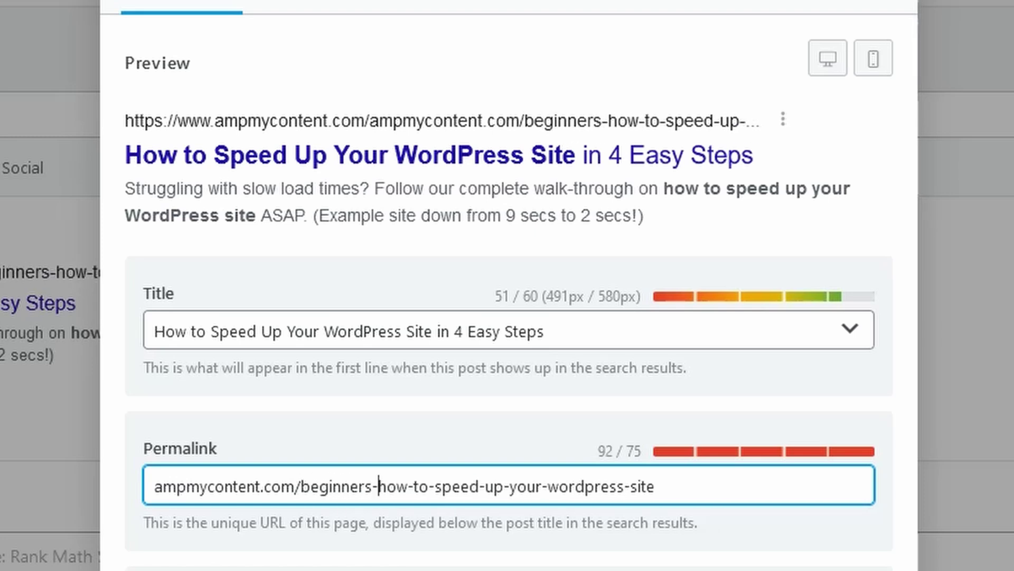
type("-to")
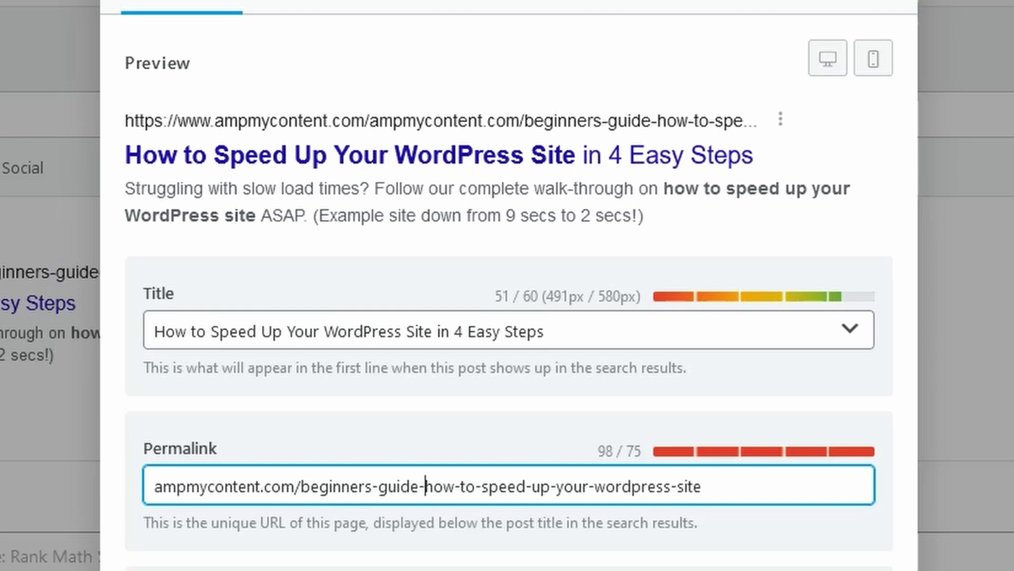
type("-")
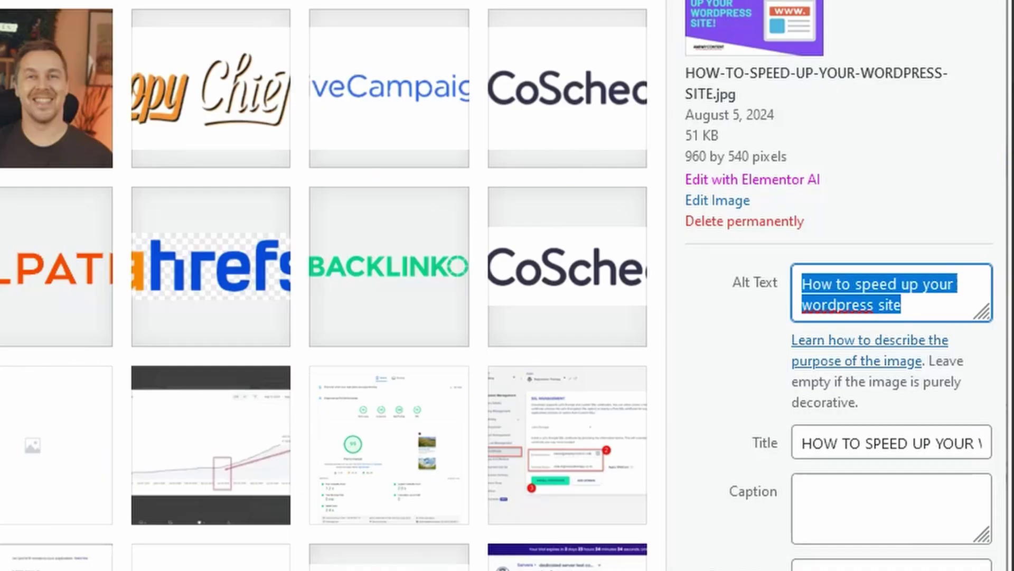
Check the alt text "How to speed up your wordpress site" and set HOW-TO-SPEED-UP-YOUR-WORDPRESS-SITE.jpg as the post's featured image
key("Tab")
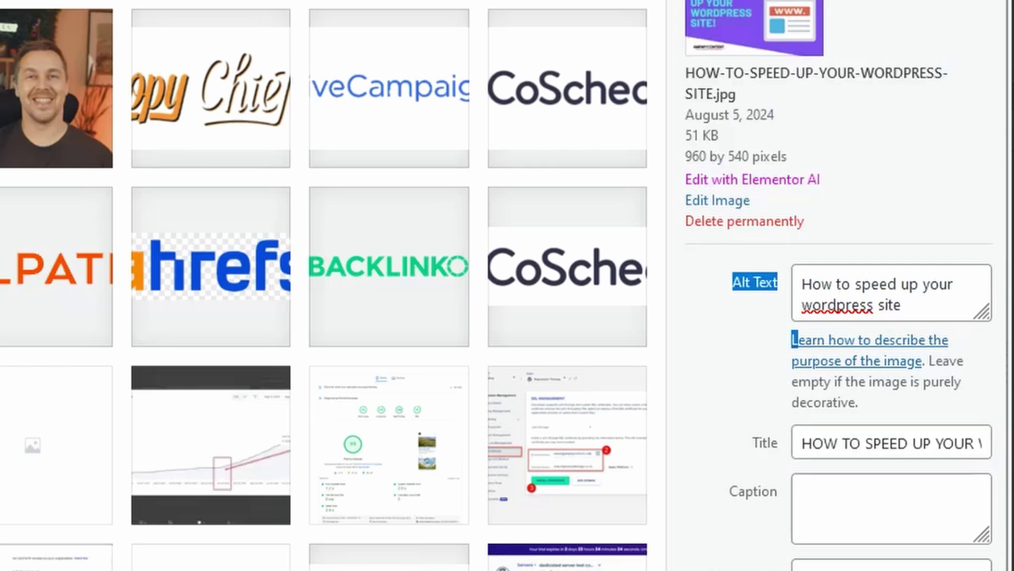
left_click_drag(900, 306, 845, 305)
key("ctrl+a")
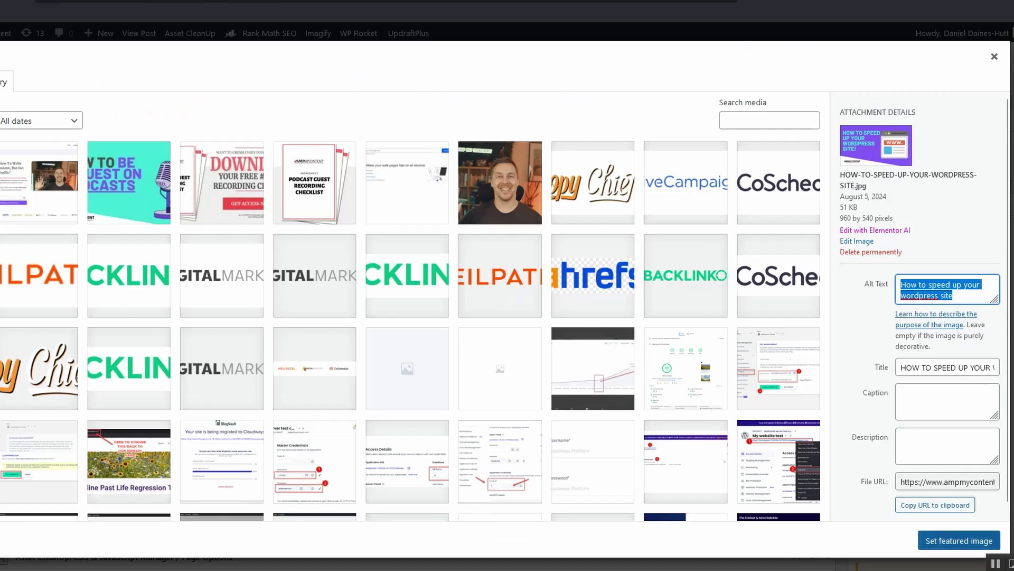
left_click(959, 540)
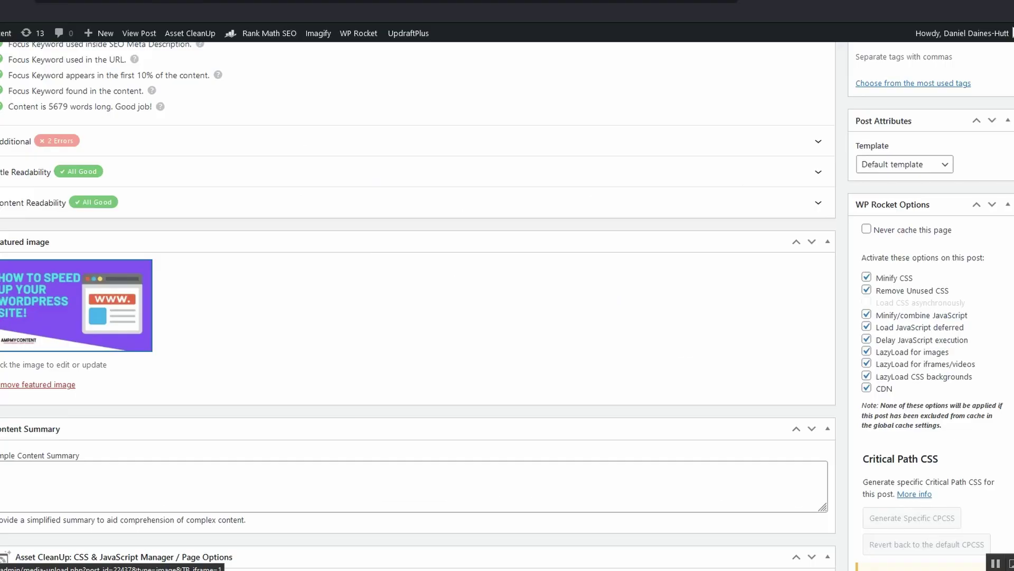
Review the post's Rank Math SEO snippet preview, focus keyword and Basic SEO checks
scroll(418, 306, "up", 10)
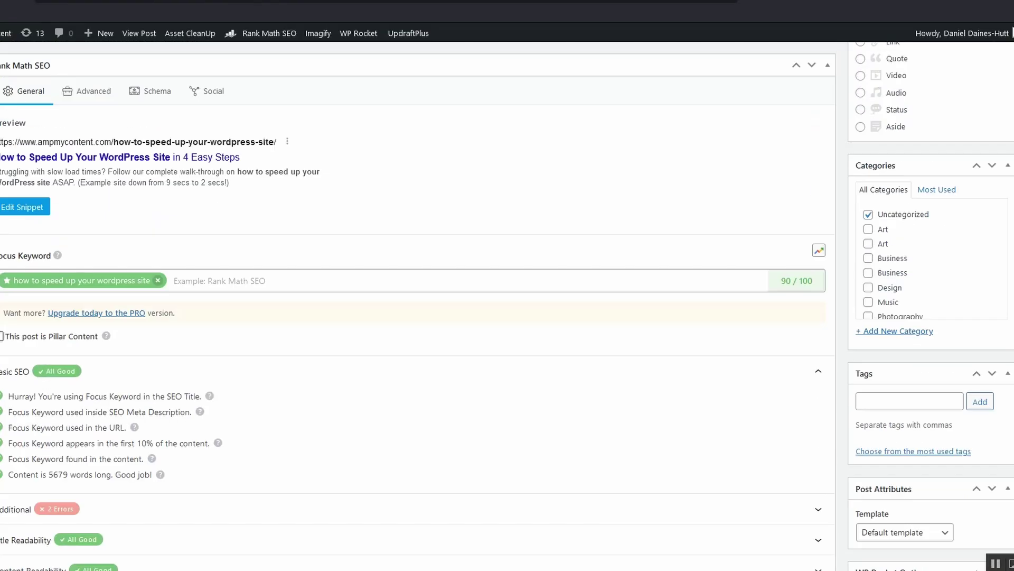
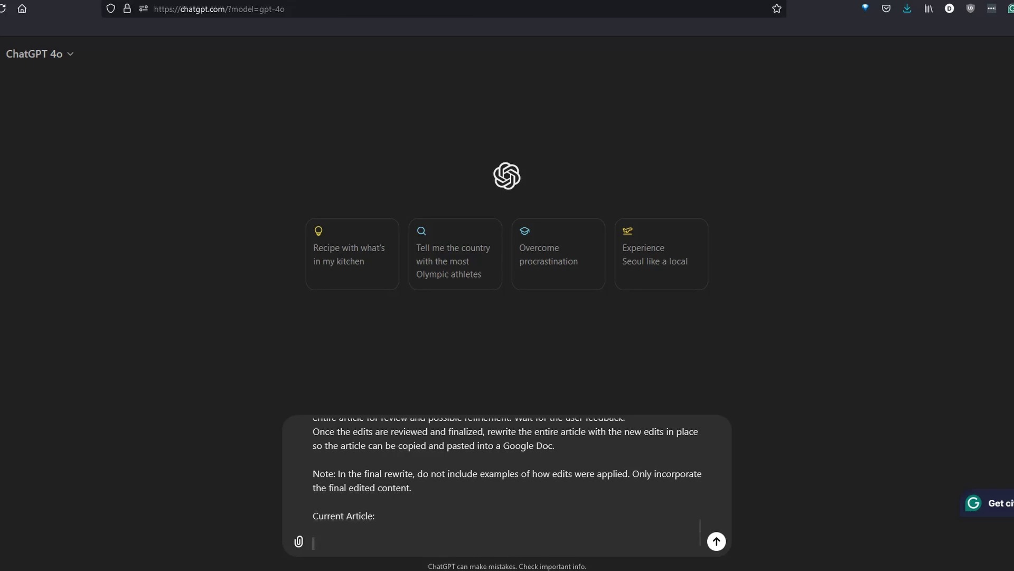
Copy the entire article from Google Docs into the ChatGPT prompt below "Current Article:" and send the prompt
key("ctrl+Tab")
key("ctrl+a")
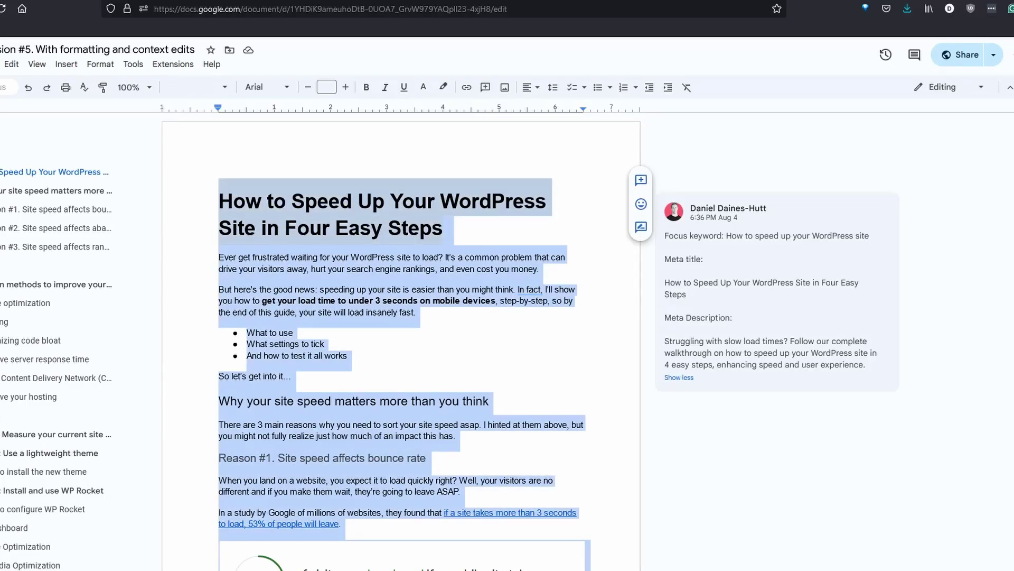
key("ctrl+c")
key("ctrl+shift+Tab")
key("ctrl+v")
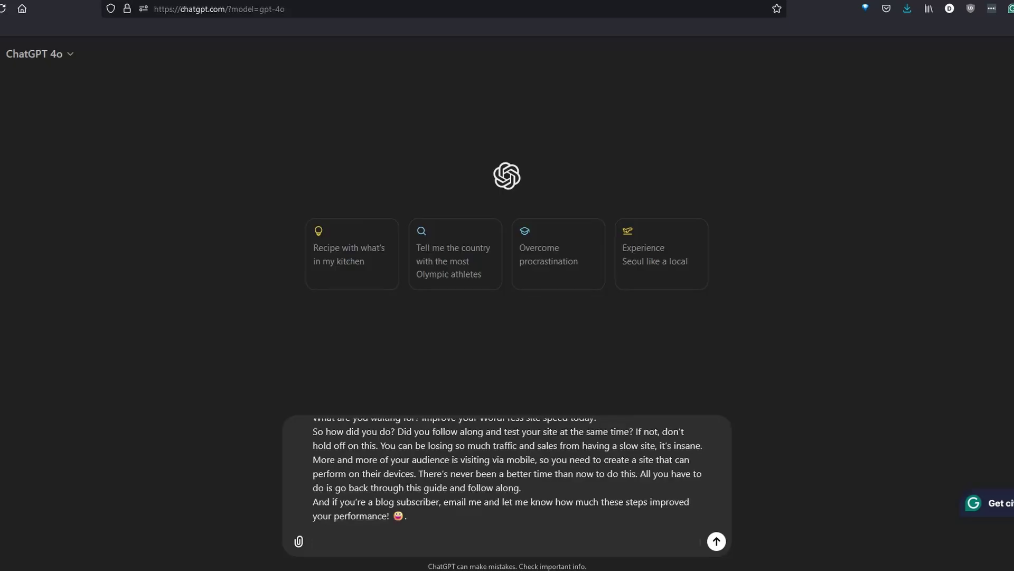
key("Return")
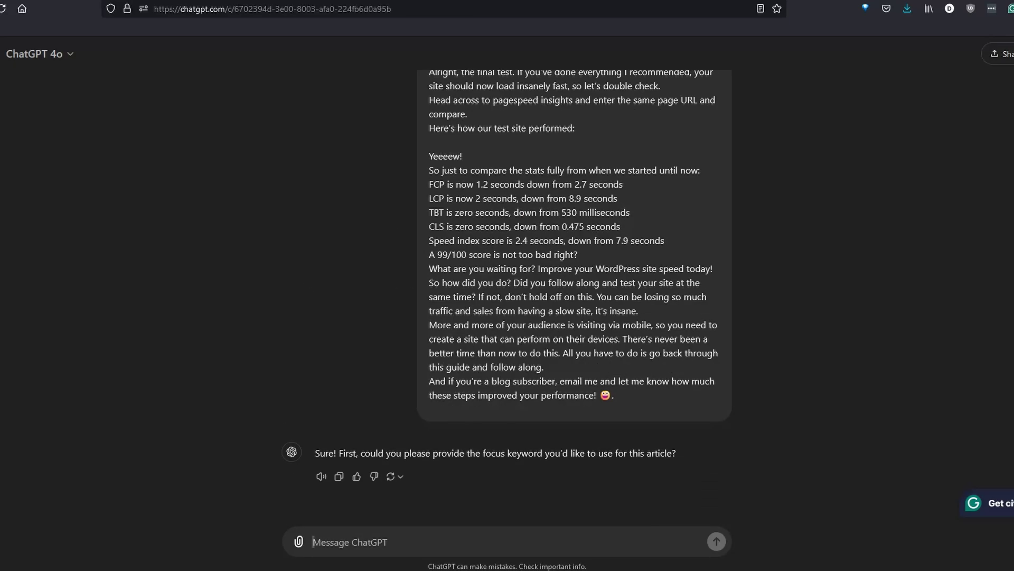
Answer the focus keyword question with "how to speed up your wordpress site"
type("how to speed up your wordpress sit")
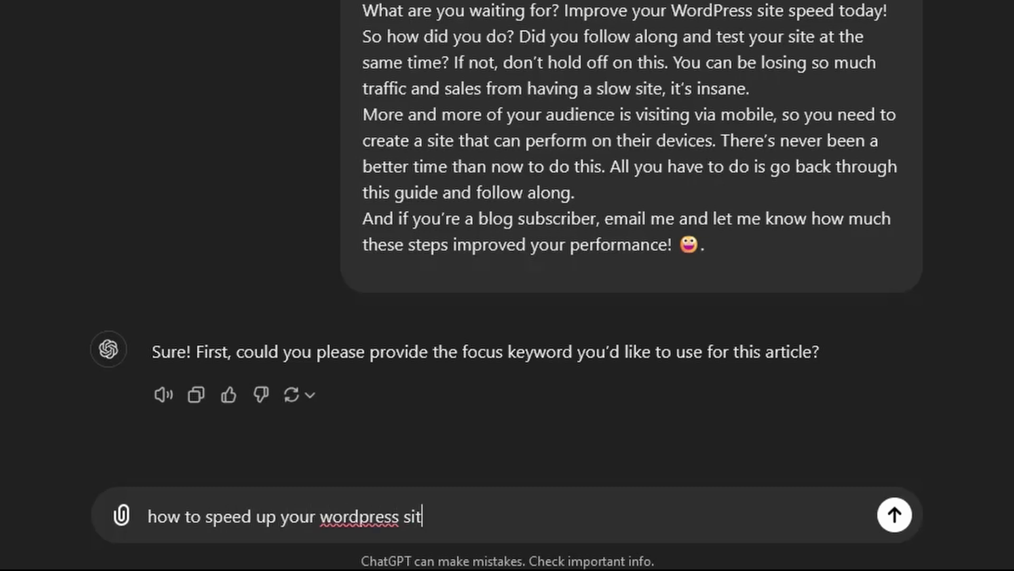
type("e")
key("Return")
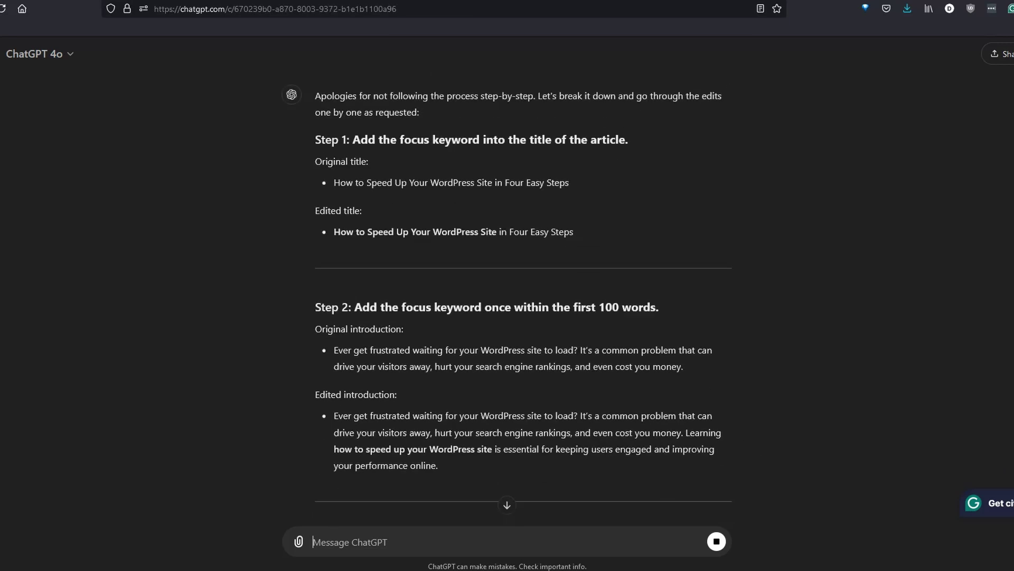
Examine the suggested focus keyword edits for the article's introduction and H2 subheading
left_click_drag(491, 448, 334, 433)
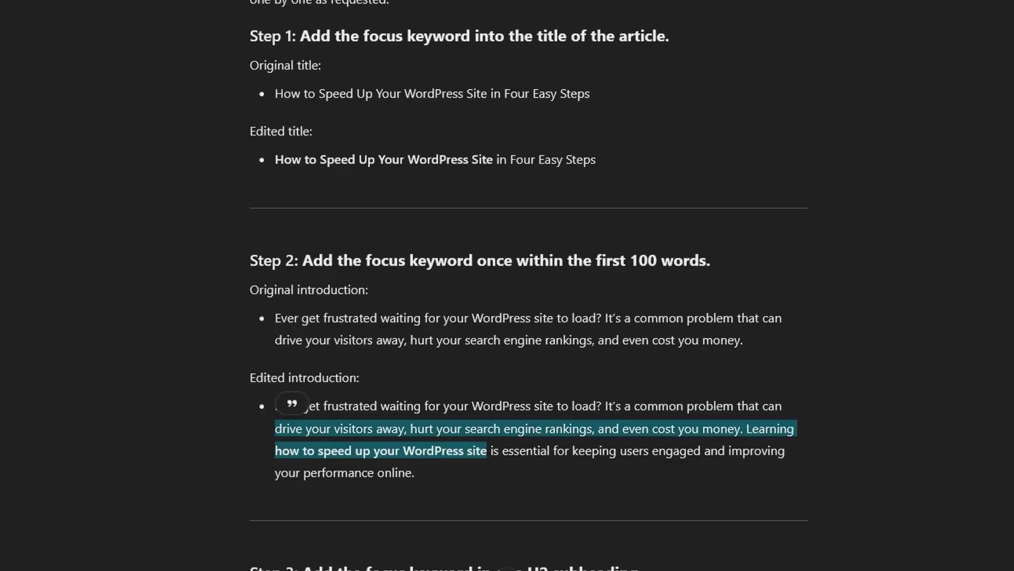
scroll(528, 286, "down", 5)
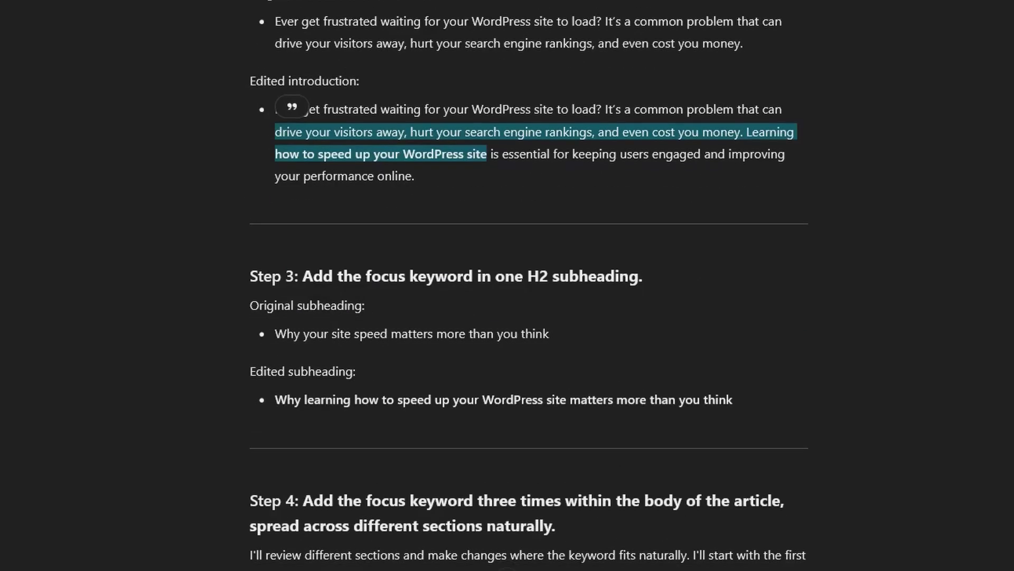
left_click_drag(733, 400, 479, 400)
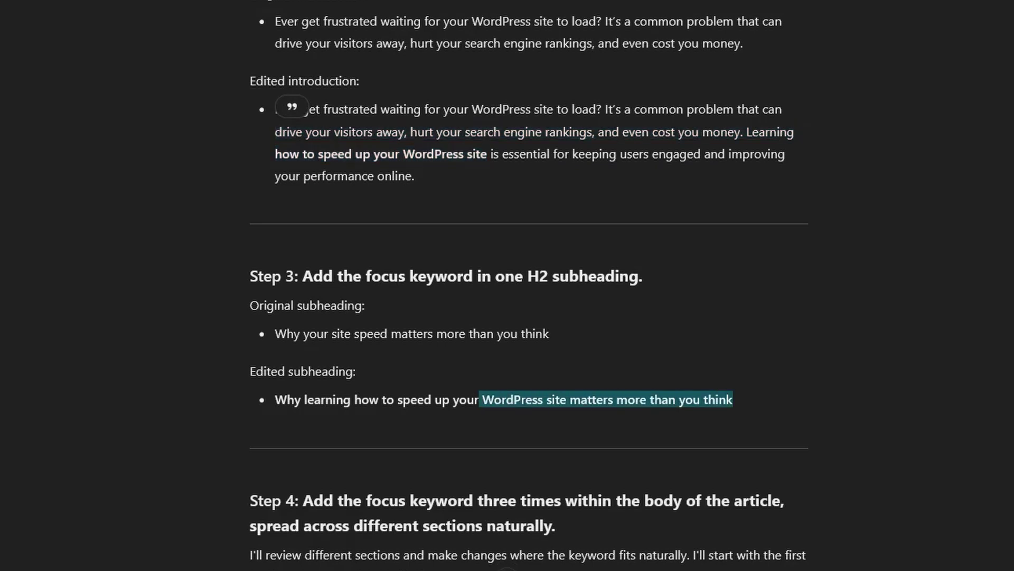
scroll(529, 286, "down", 5)
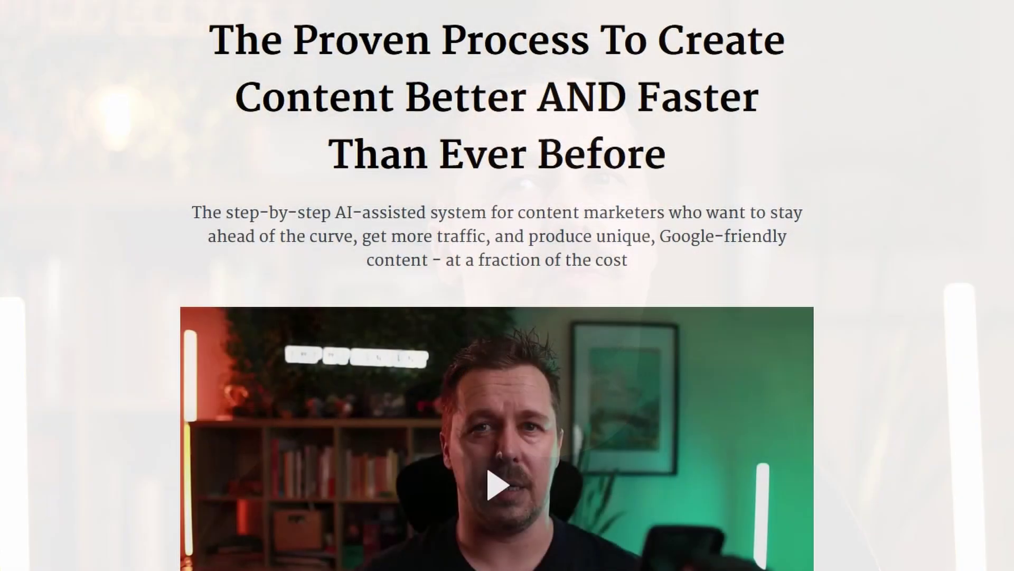
Read through the Future-Proofed Content sales page from its headline to the list of what the training covers
scroll(507, 285, "down", 6)
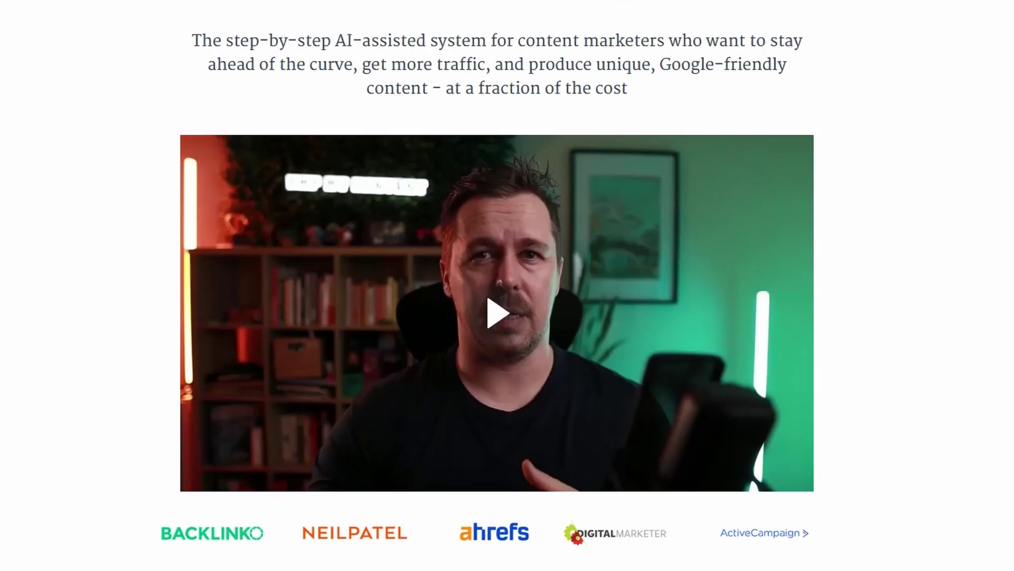
scroll(507, 286, "down", 6)
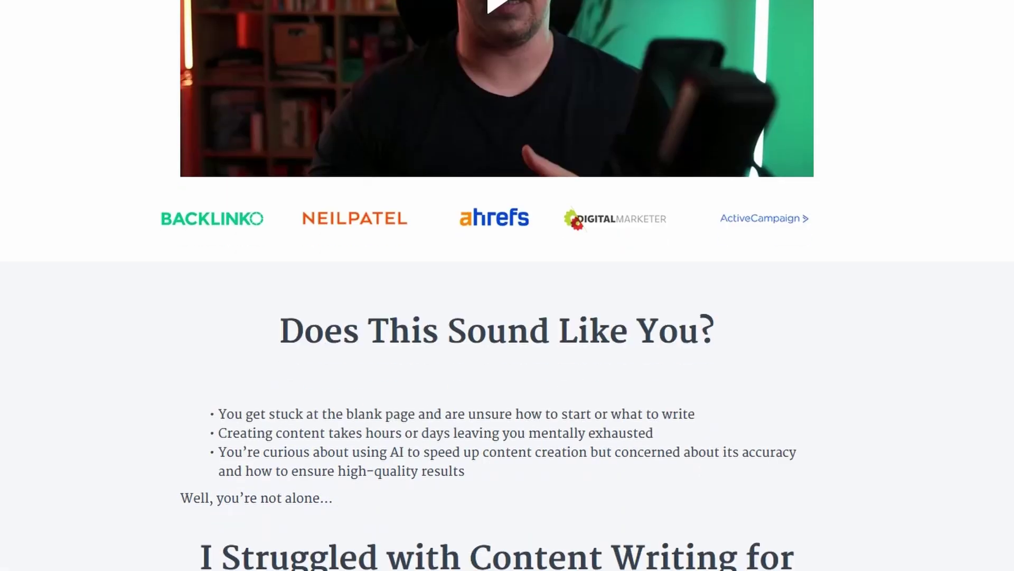
scroll(507, 286, "down", 6)
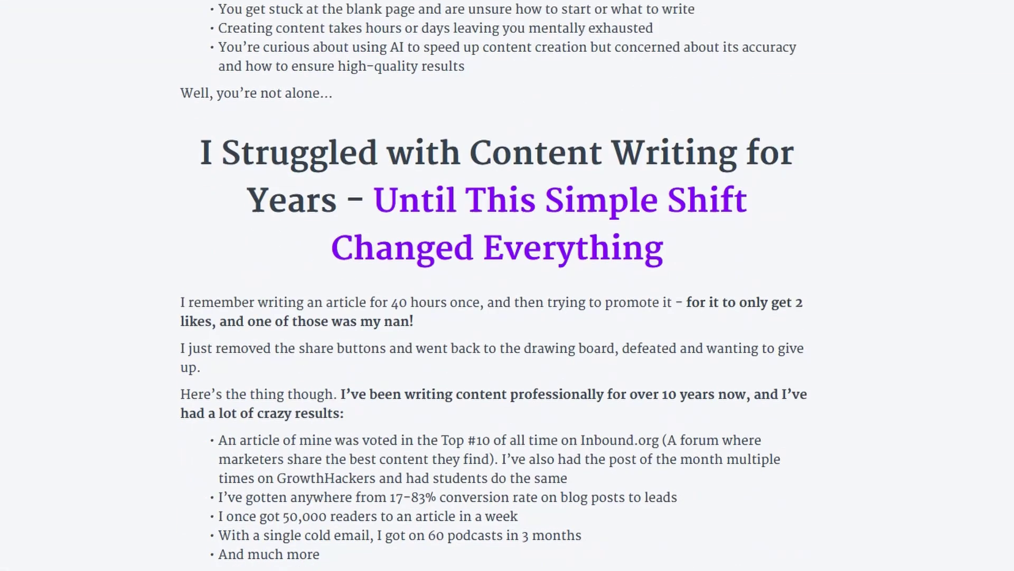
scroll(507, 285, "down", 6)
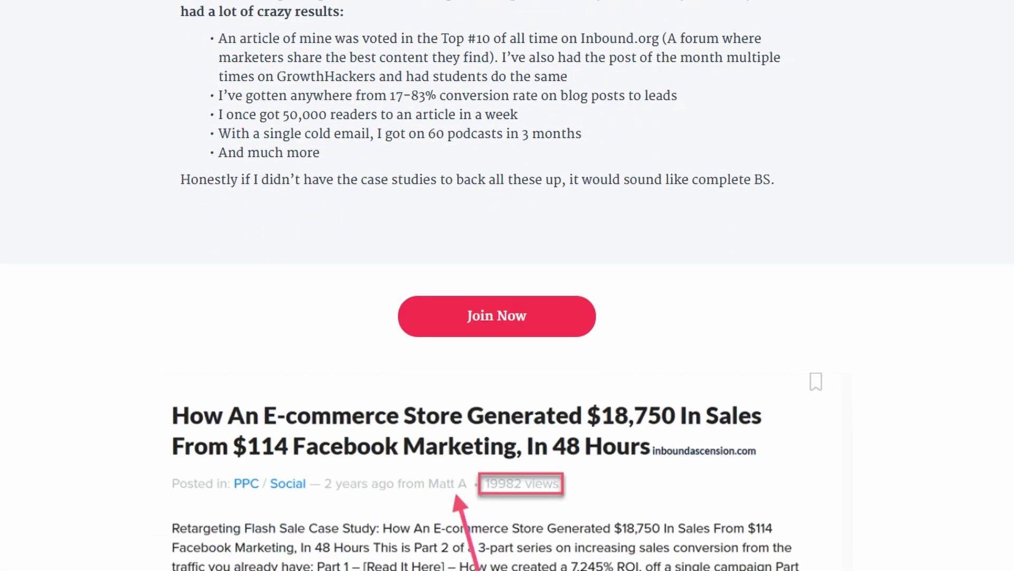
scroll(507, 285, "down", 7)
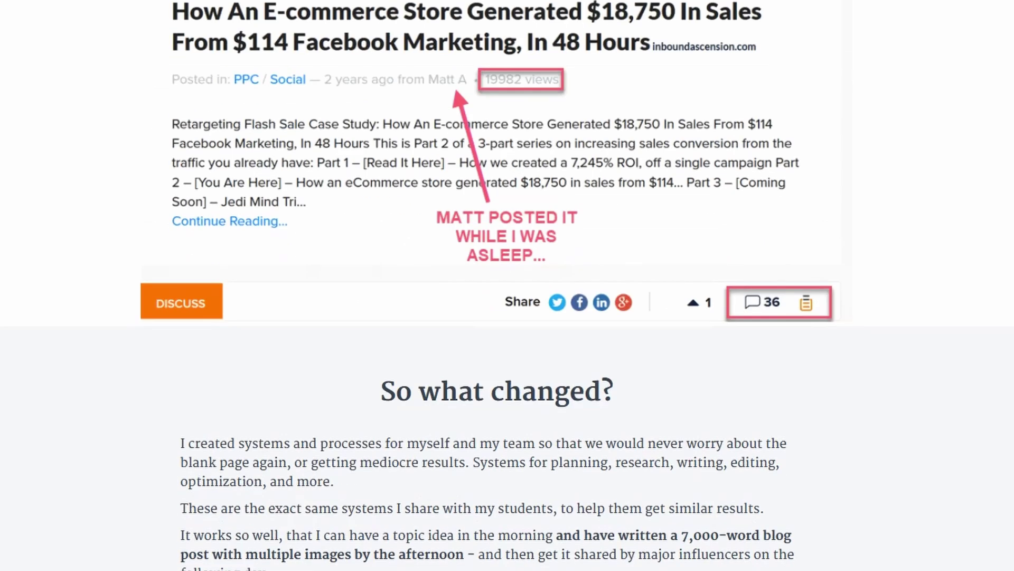
scroll(507, 285, "down", 7)
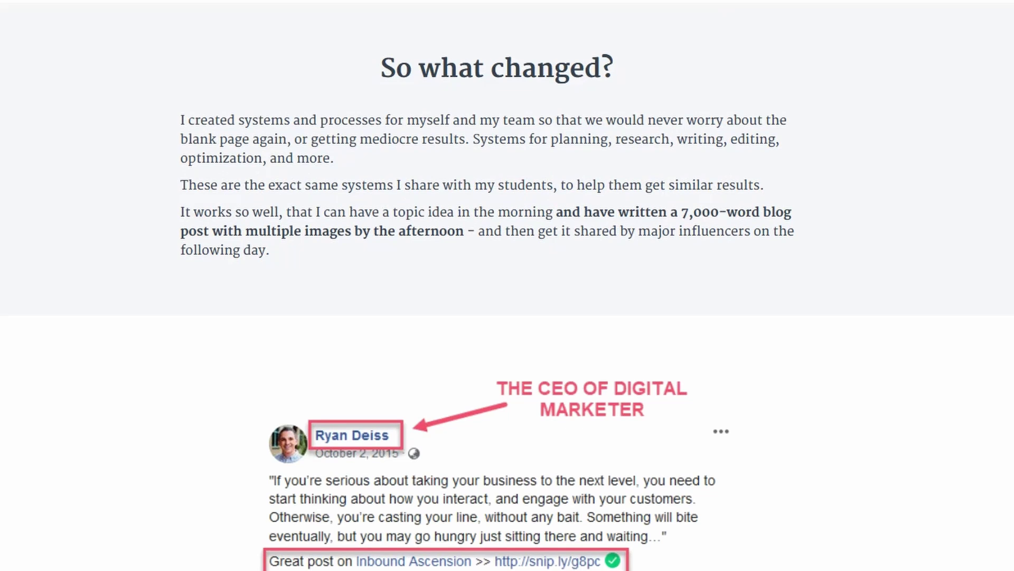
scroll(507, 285, "down", 14)
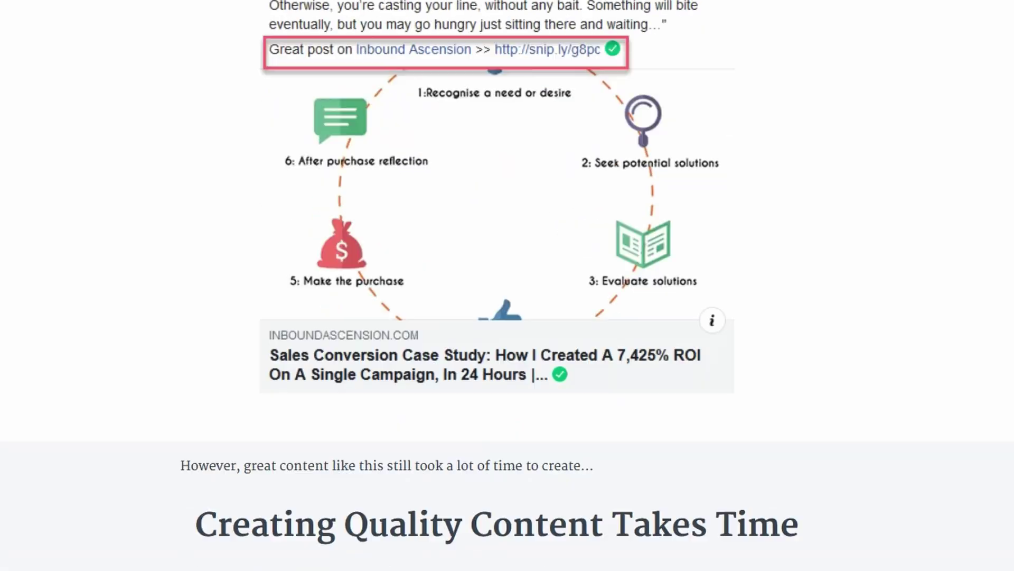
scroll(508, 285, "down", 8)
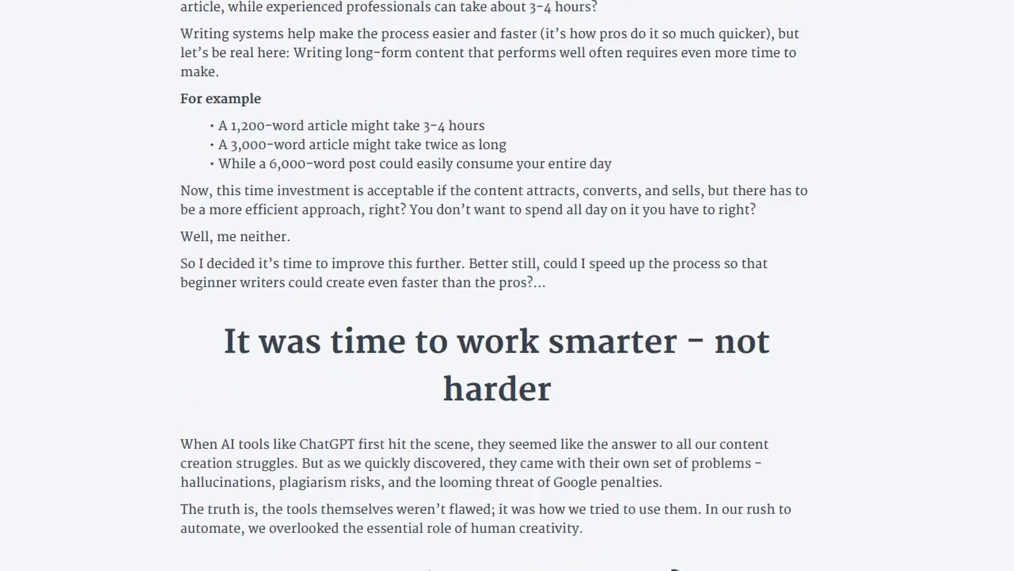
scroll(508, 285, "down", 8)
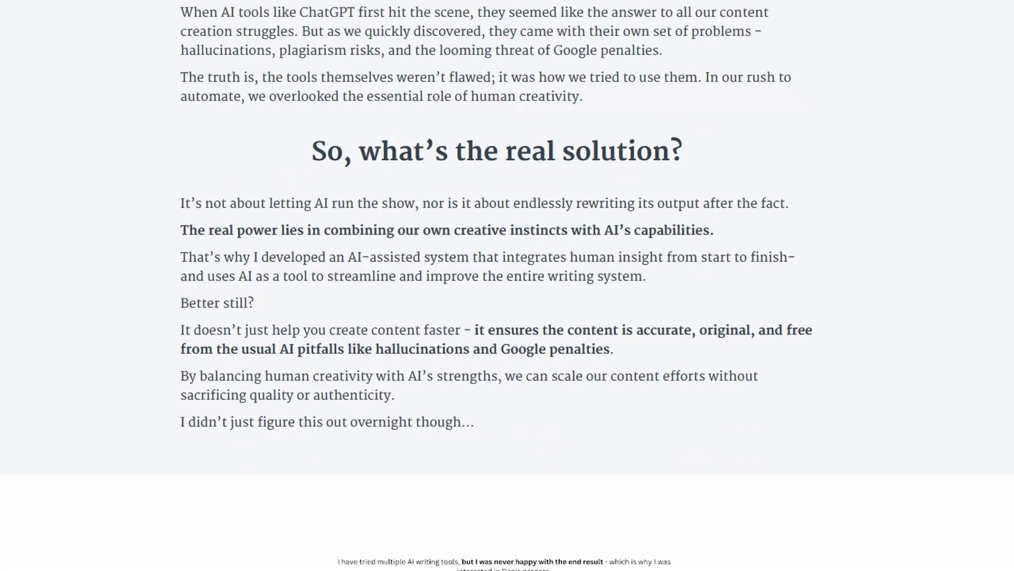
scroll(507, 285, "down", 5)
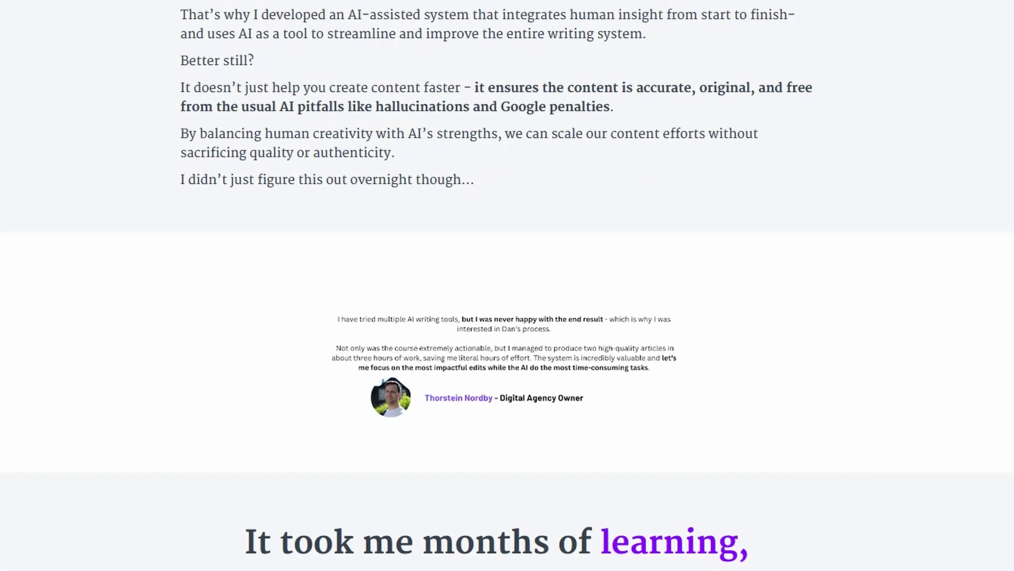
scroll(508, 285, "down", 6)
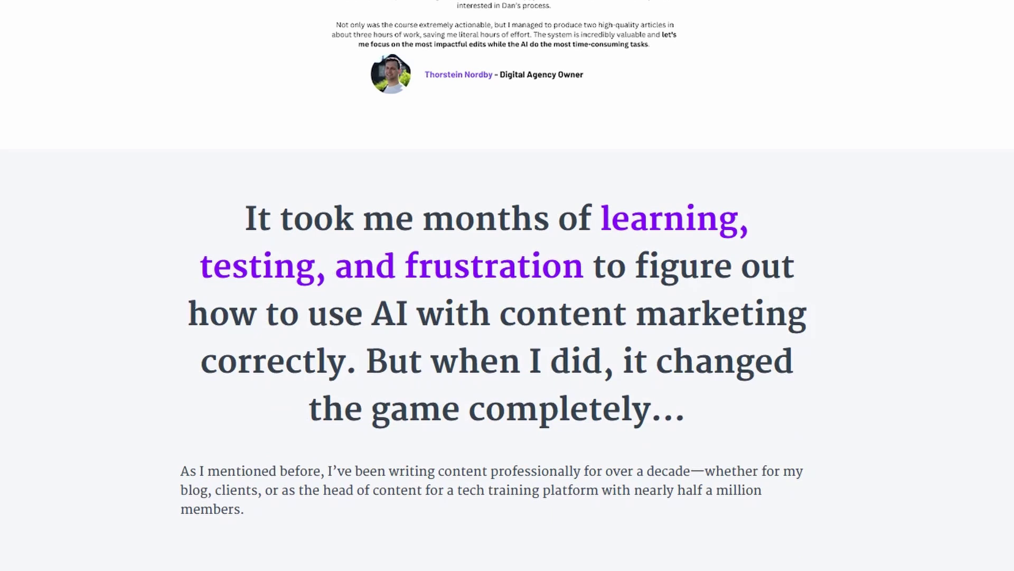
scroll(507, 286, "down", 14)
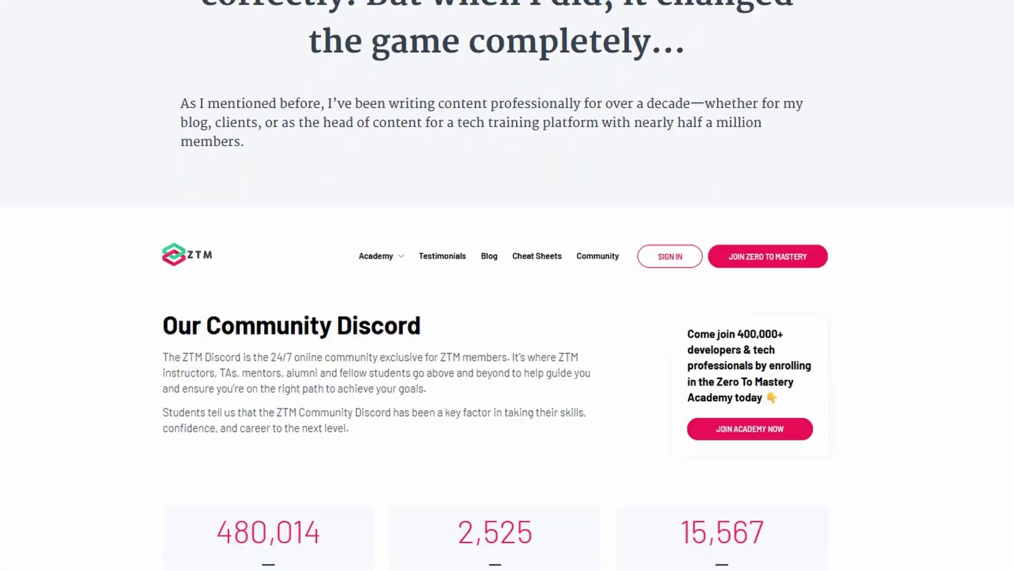
scroll(507, 286, "down", 6)
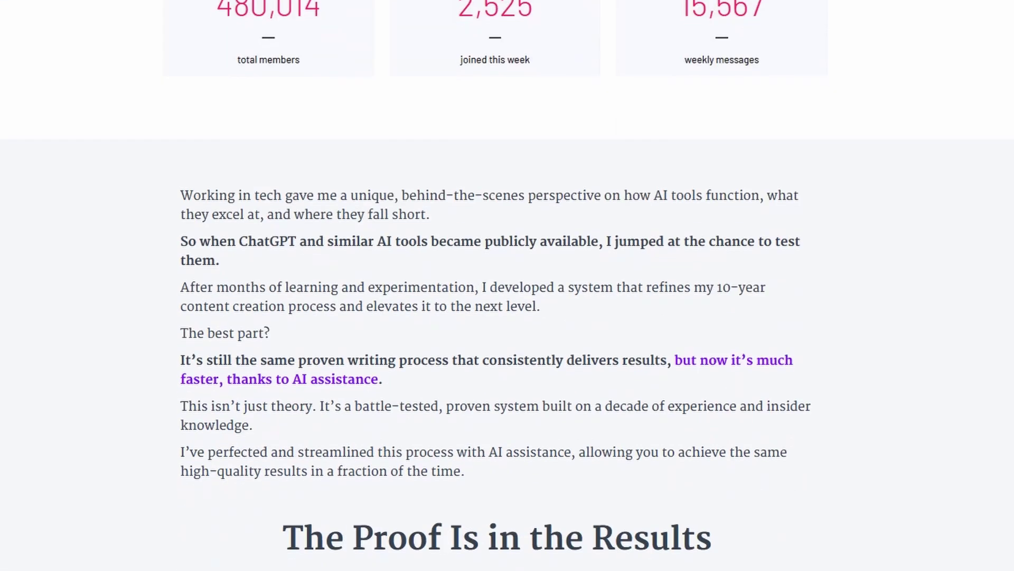
scroll(507, 285, "down", 5)
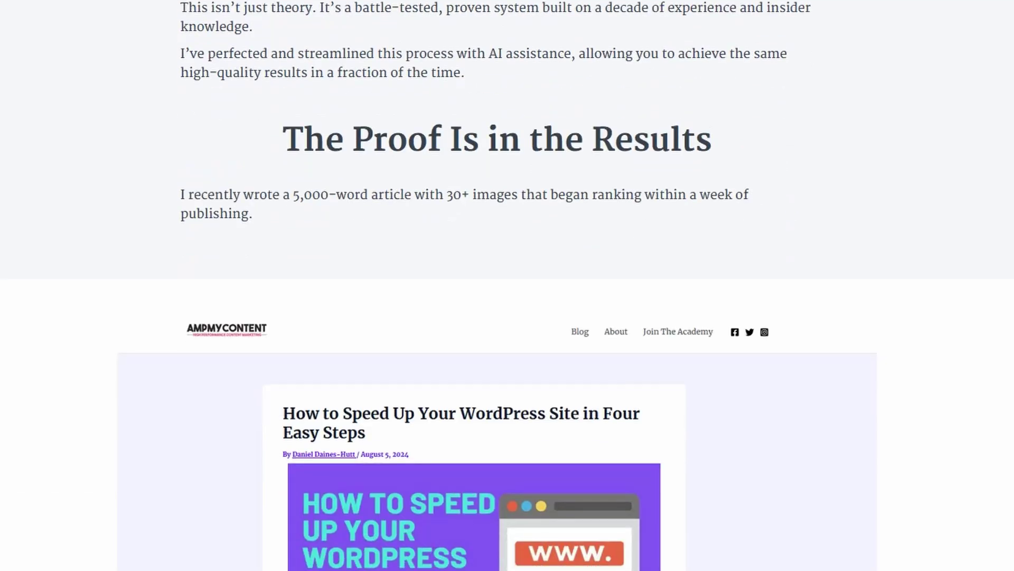
scroll(507, 285, "down", 11)
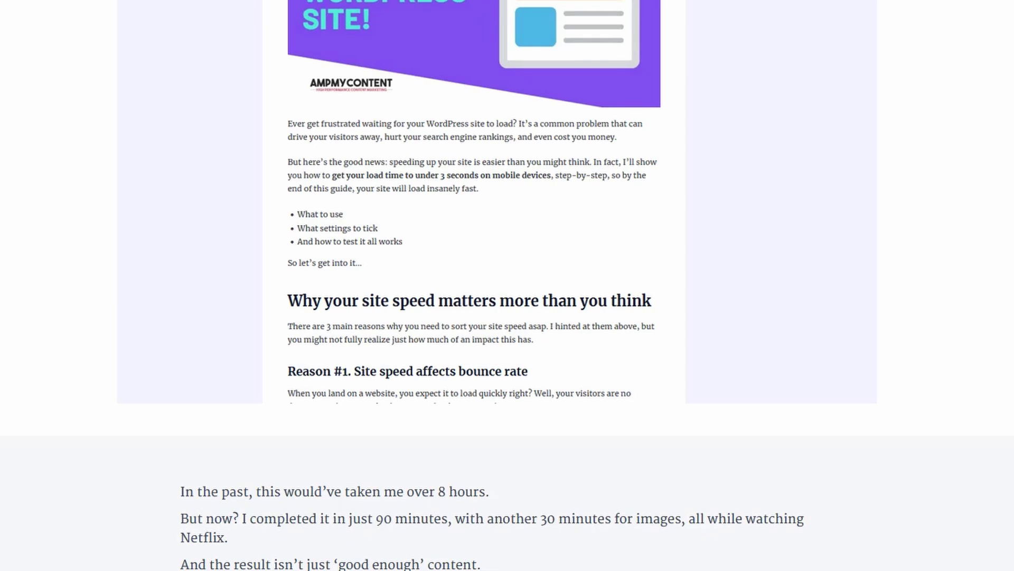
scroll(507, 285, "down", 9)
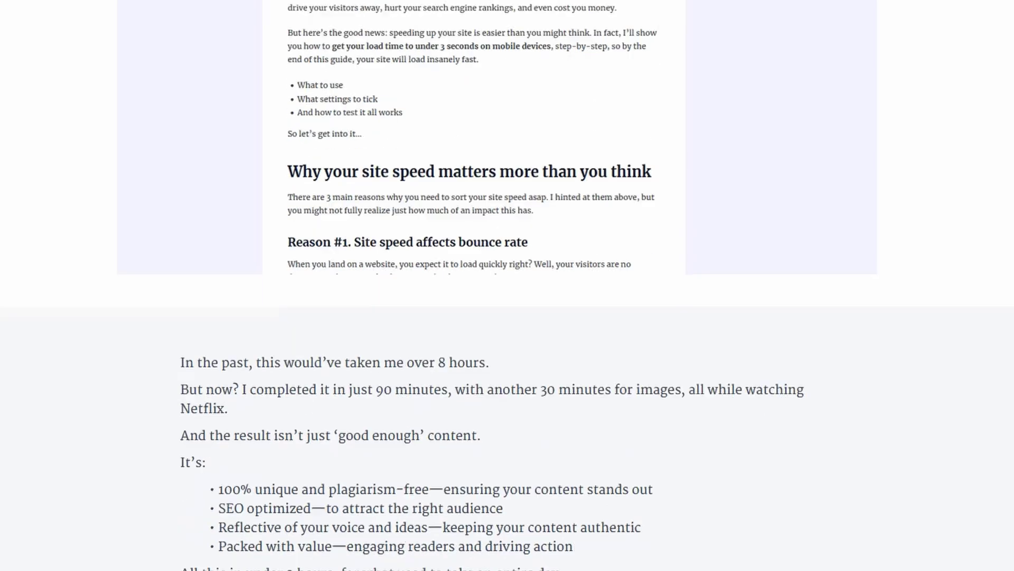
scroll(507, 285, "down", 6)
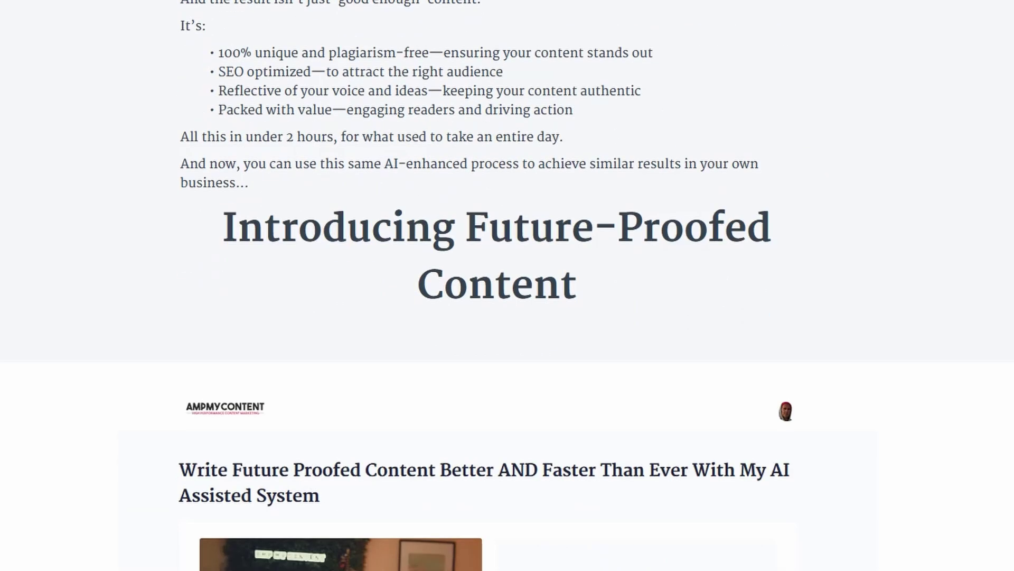
scroll(507, 285, "down", 6)
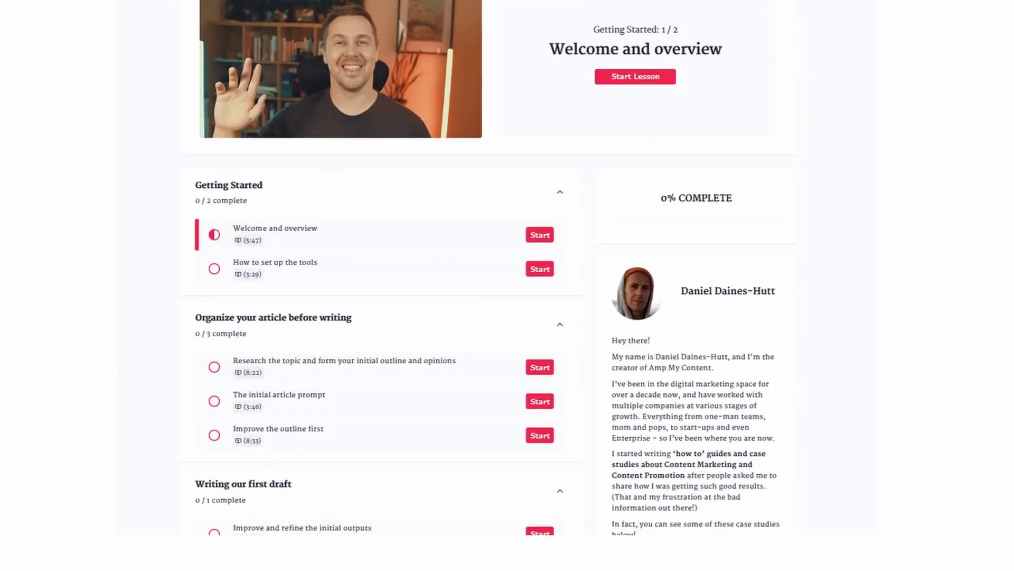
scroll(507, 286, "down", 9)
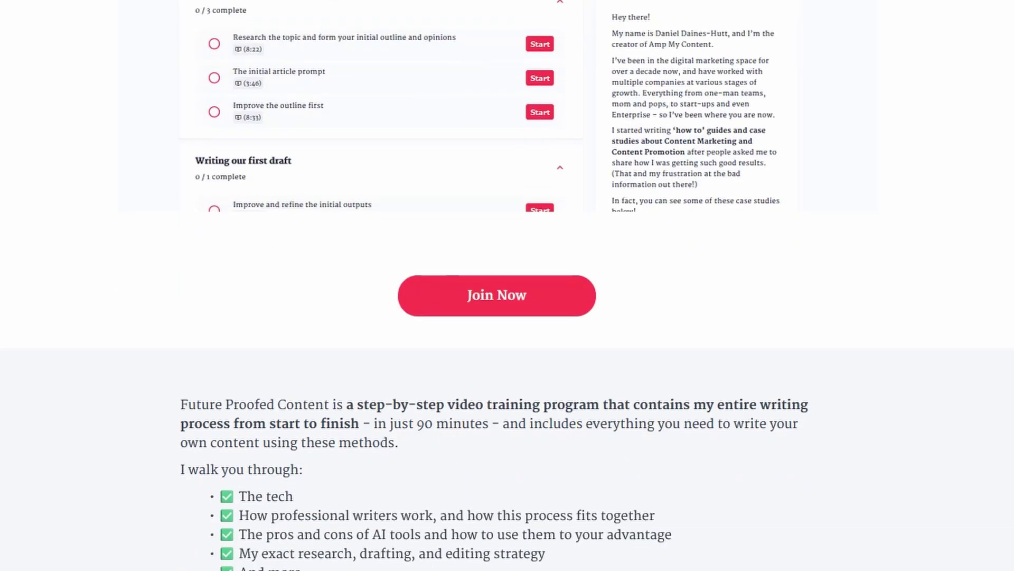
scroll(508, 286, "down", 2)
scroll(507, 285, "down", 3)
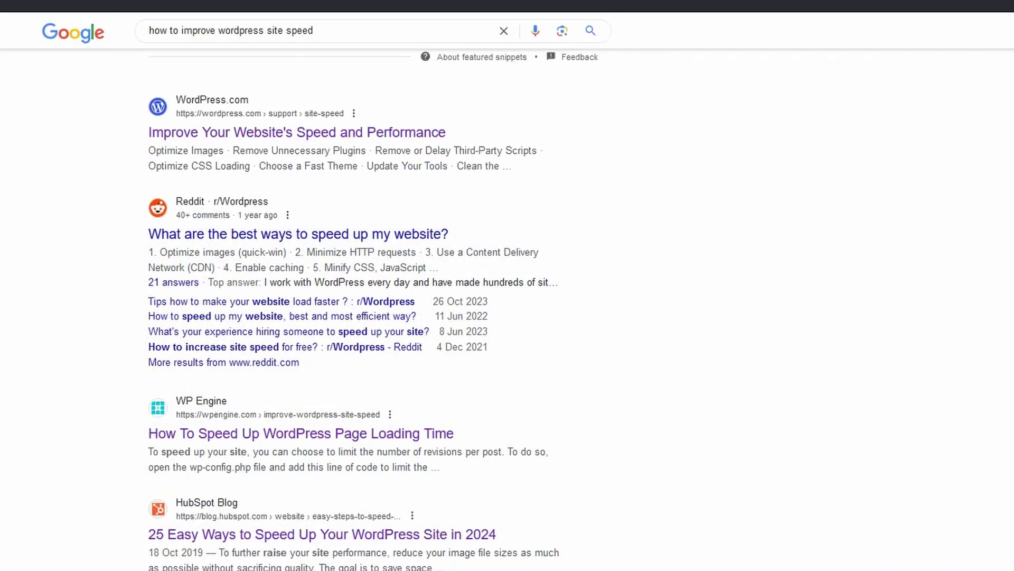
Examine the titles and descriptions of the WordPress.com and HubSpot results in the Google search for "how to improve wordpress site speed"
left_click_drag(449, 132, 176, 99)
left_click_drag(446, 132, 165, 132)
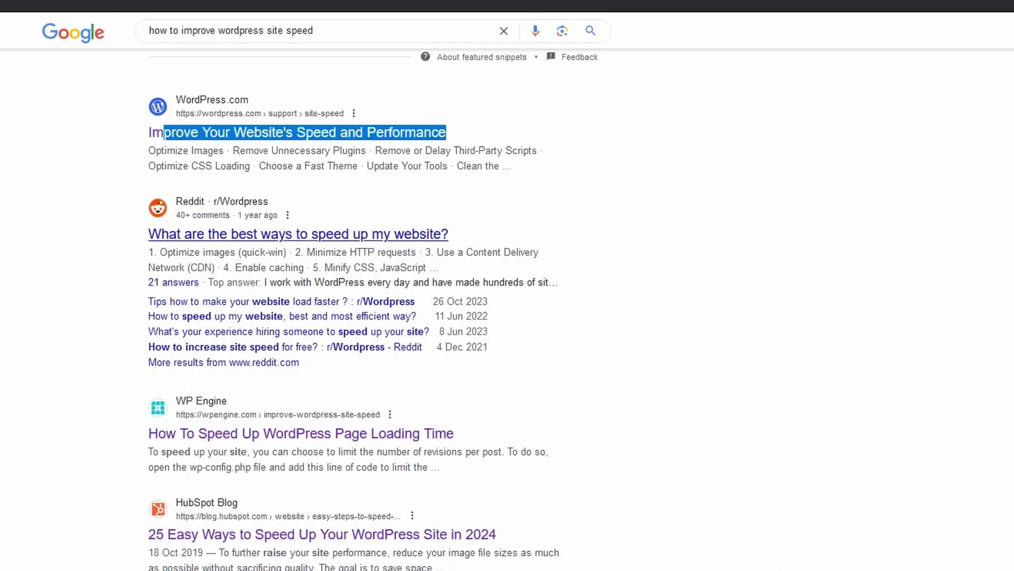
left_click_drag(511, 165, 148, 151)
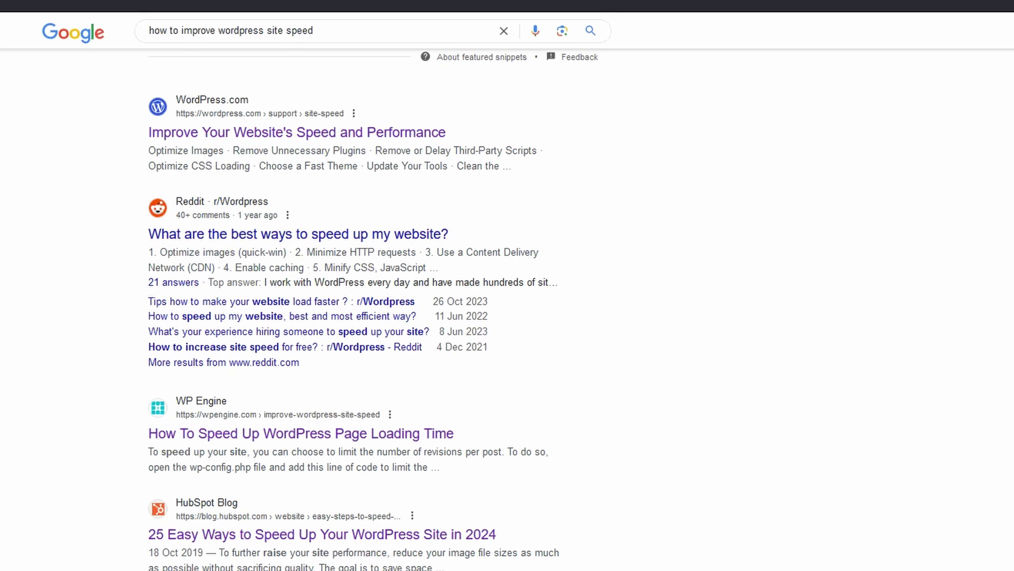
scroll(323, 461, "down", 2)
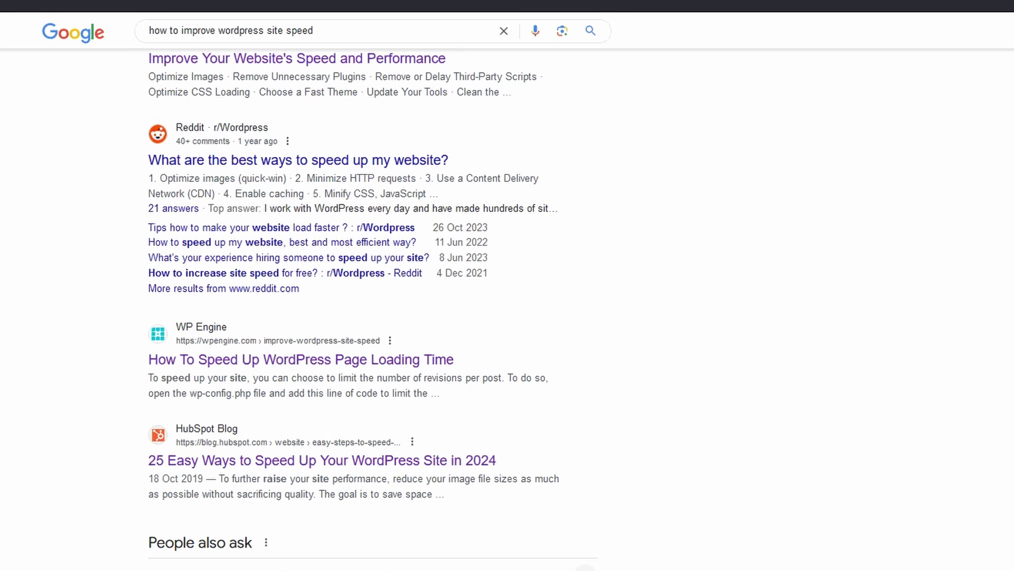
left_click_drag(422, 494, 213, 494)
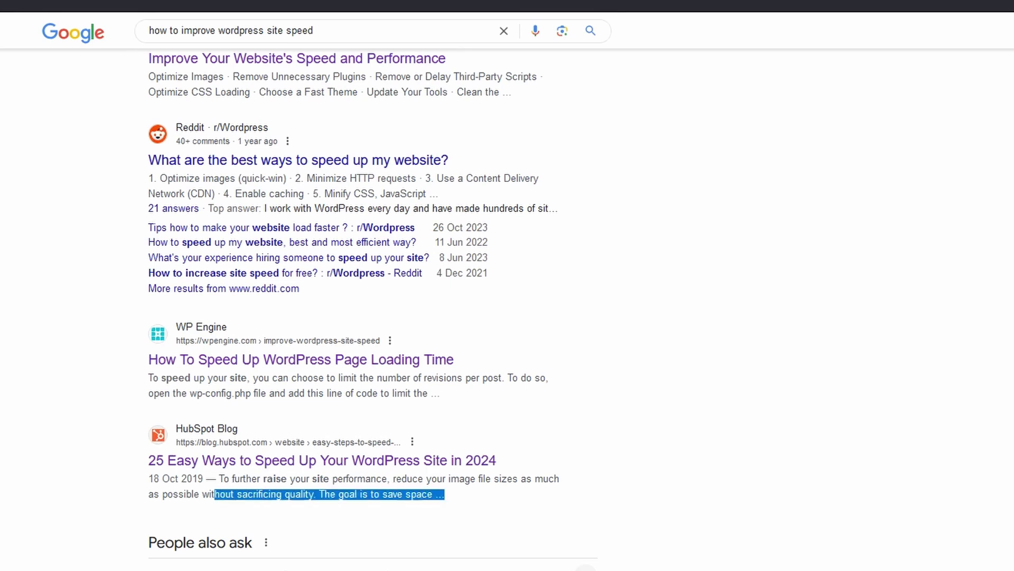
Examine the descriptions of the "Improve Your Website's Speed and Performance" and WP Engine results, plus the People also ask section
left_click_drag(512, 92, 148, 76)
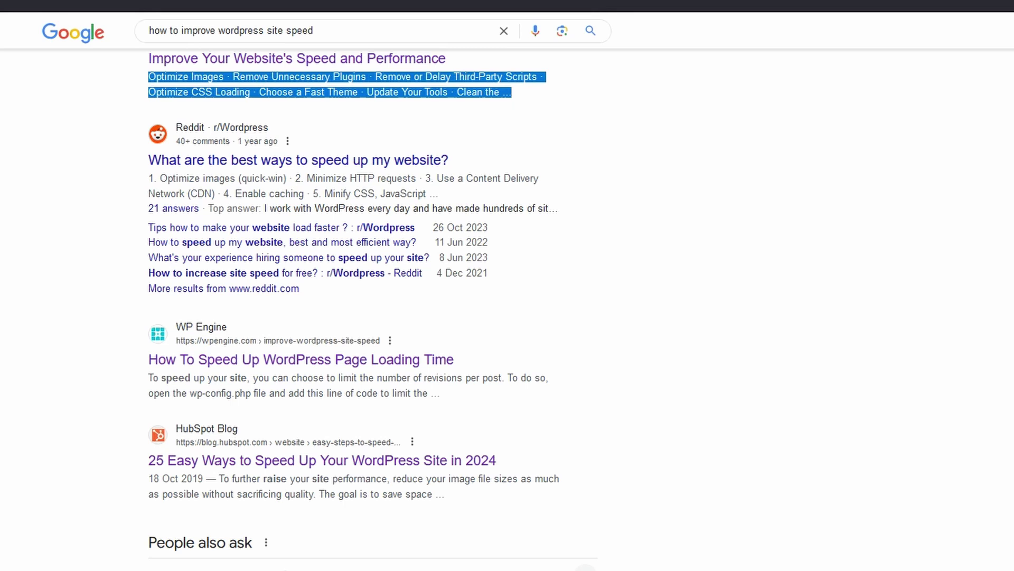
left_click_drag(148, 377, 406, 393)
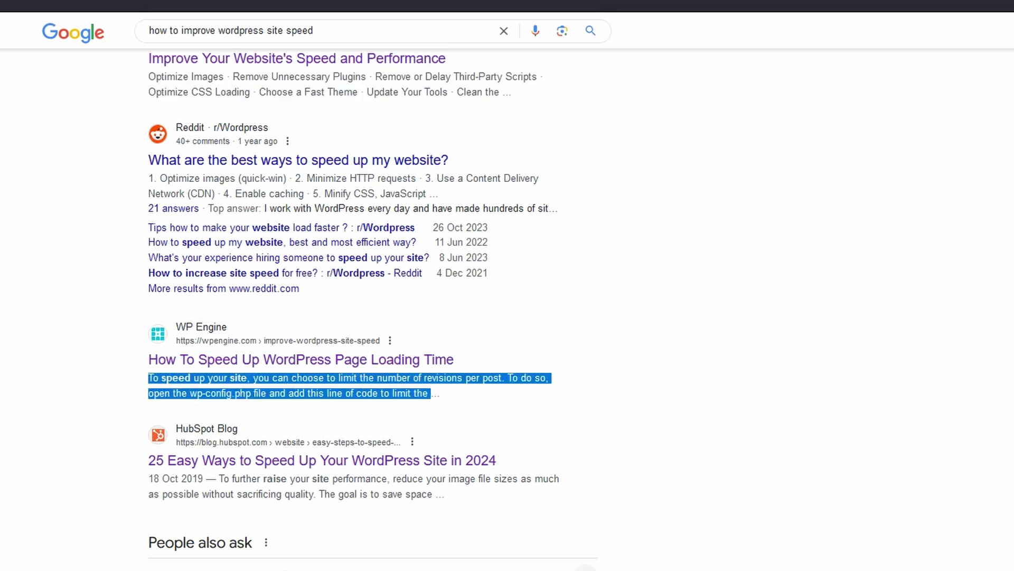
scroll(372, 310, "down", 3)
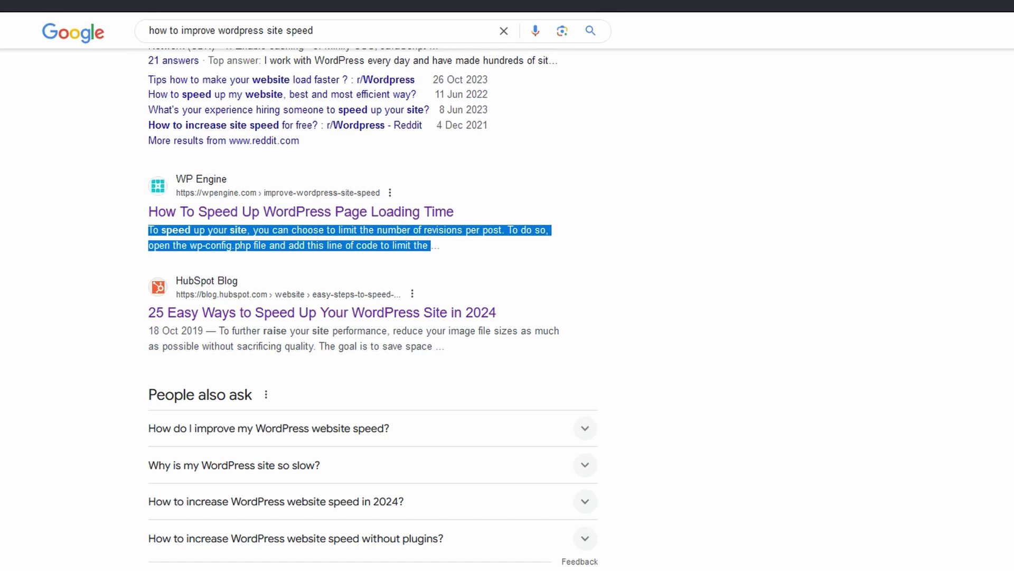
scroll(372, 309, "down", 2)
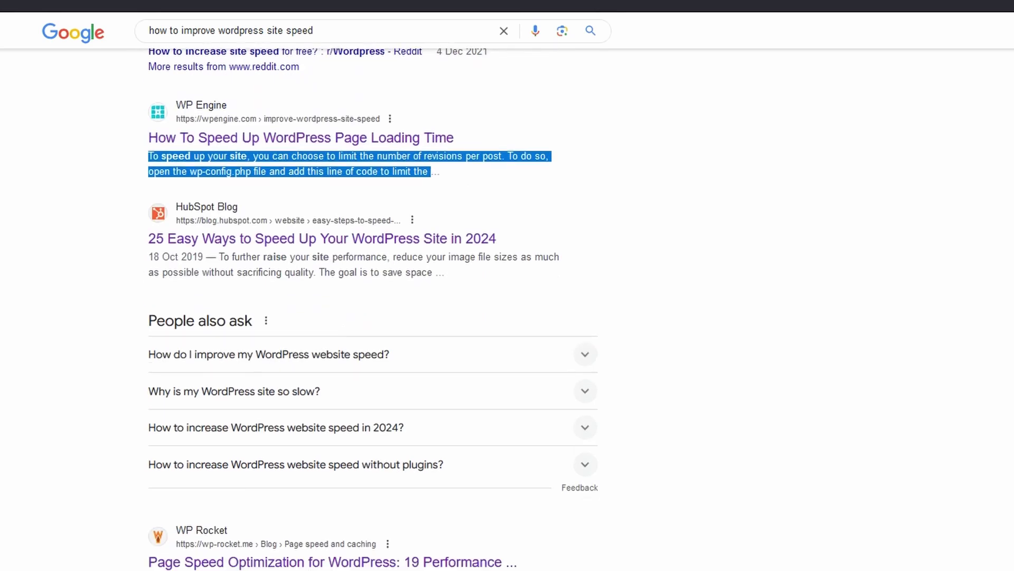
scroll(373, 309, "down", 2)
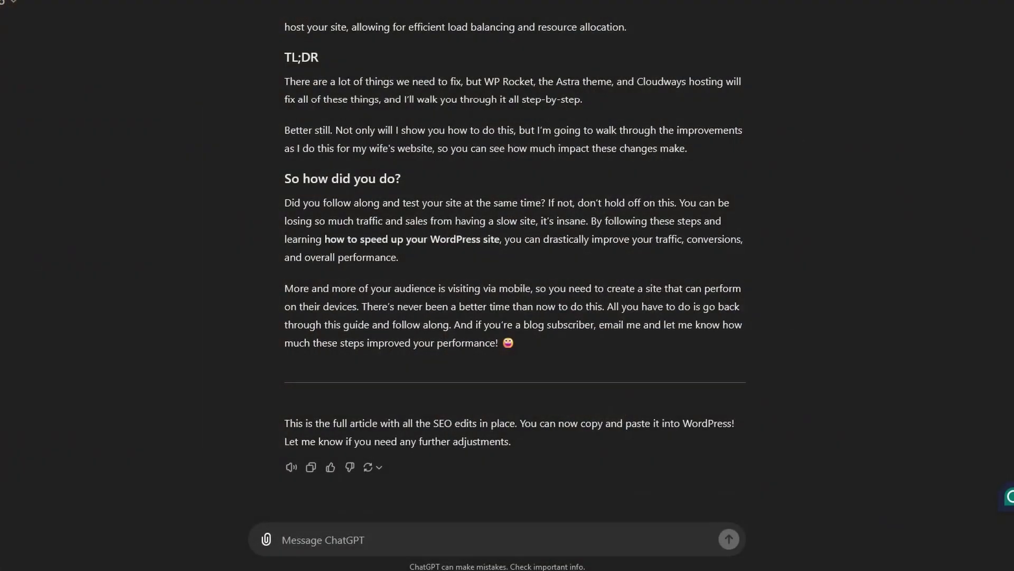
Ask ChatGPT for 4 keyword-focused title and meta description variations, capped at 64 and 159 characters, having it request the focus keyword first
type("I need to write a title and meta description for this article. The title can't be more than 64 characters long. The meta description can’t be longer than 159 characters. It should reach out to the ideal reader, address the problem, and tell them what they'll learn, and get them intrigued to want to click. Let's create 4 variations and use the focus keyword in the meta description and in the meta title.  Ask me what the focus keyword is before starting")
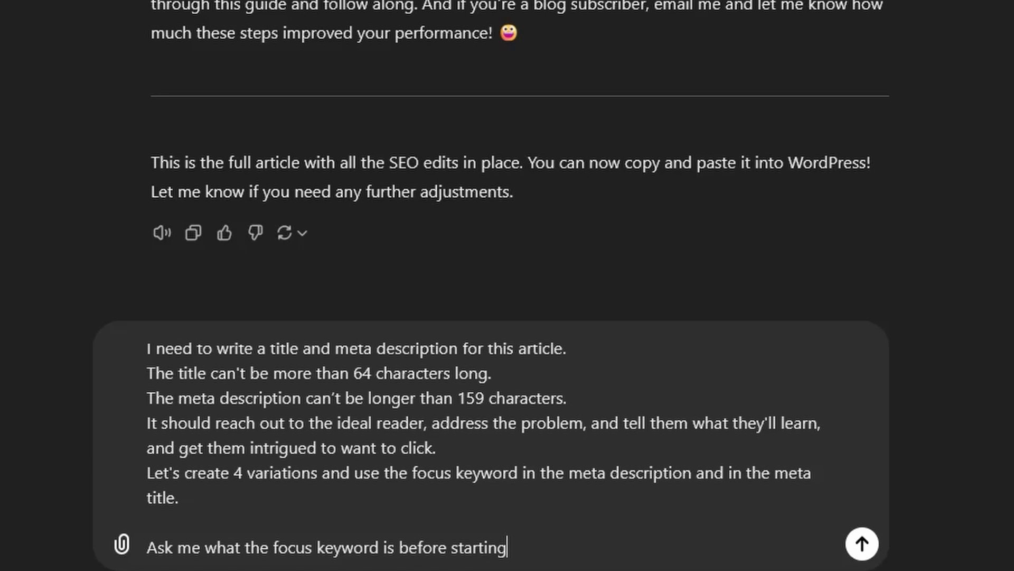
key("Return")
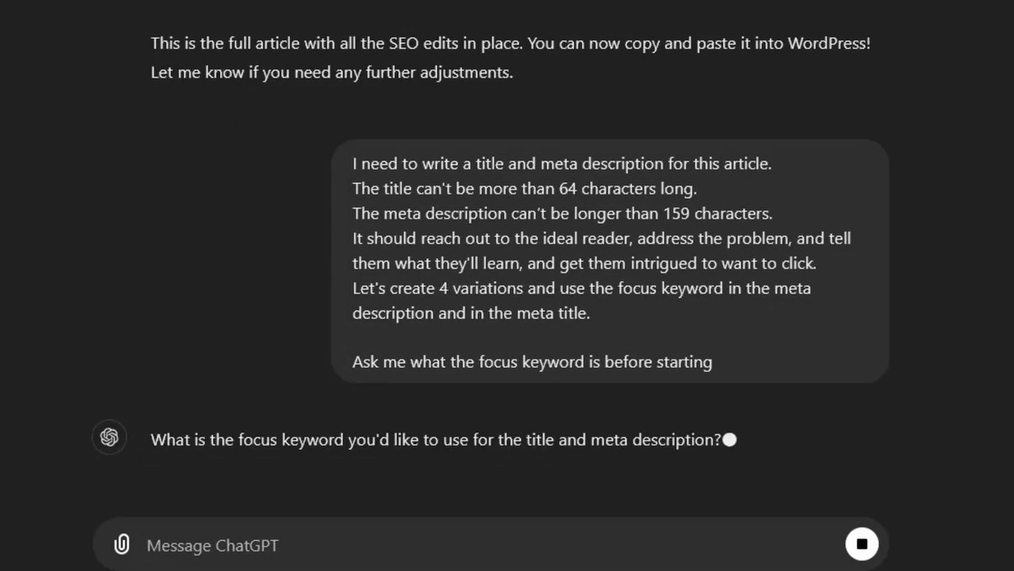
Answer the focus keyword question with "How to improve your wordpress site speed" and review the title and meta description variations
type("H")
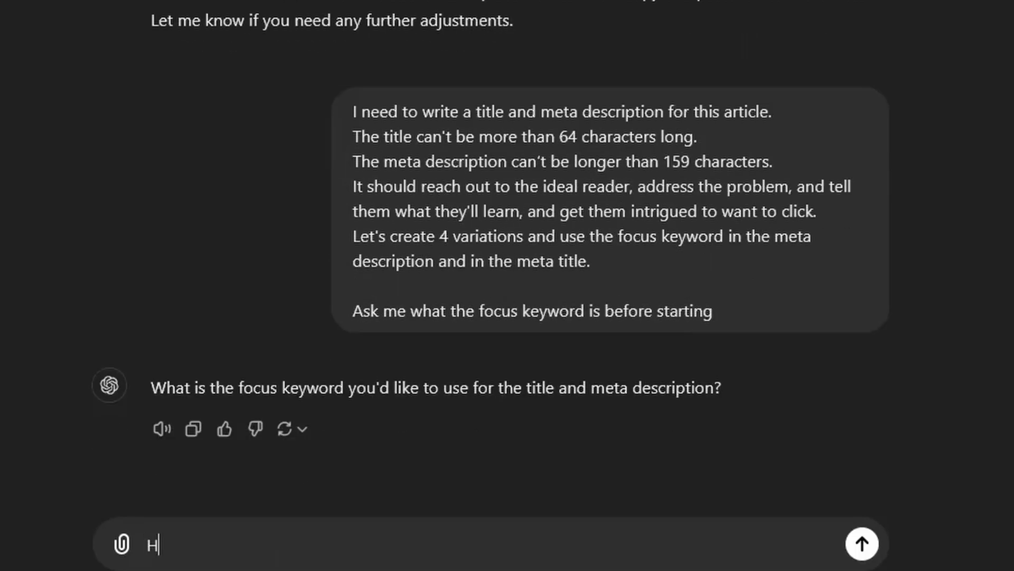
type("ow to improve your wordp")
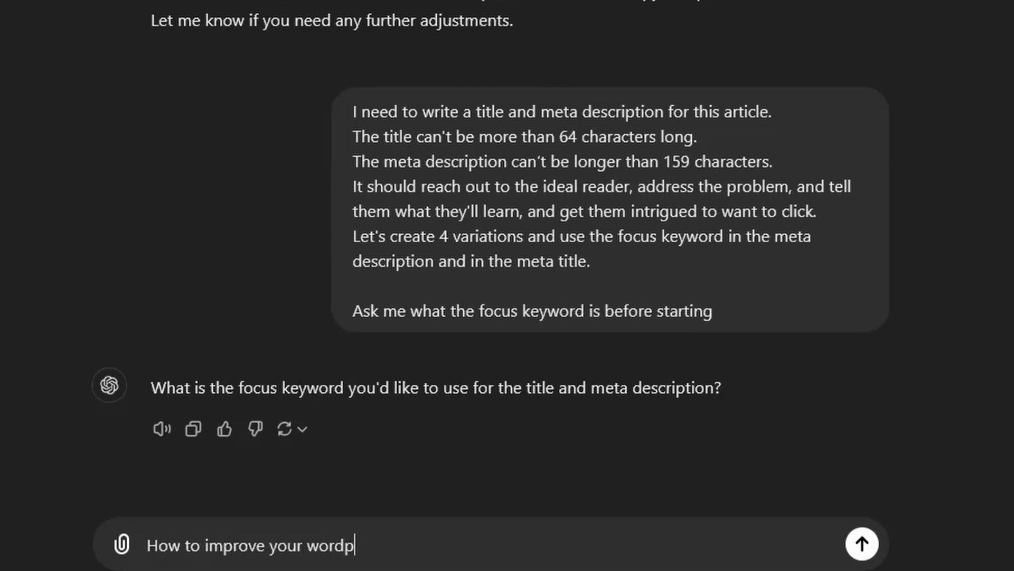
type("ress site speed")
key("Return")
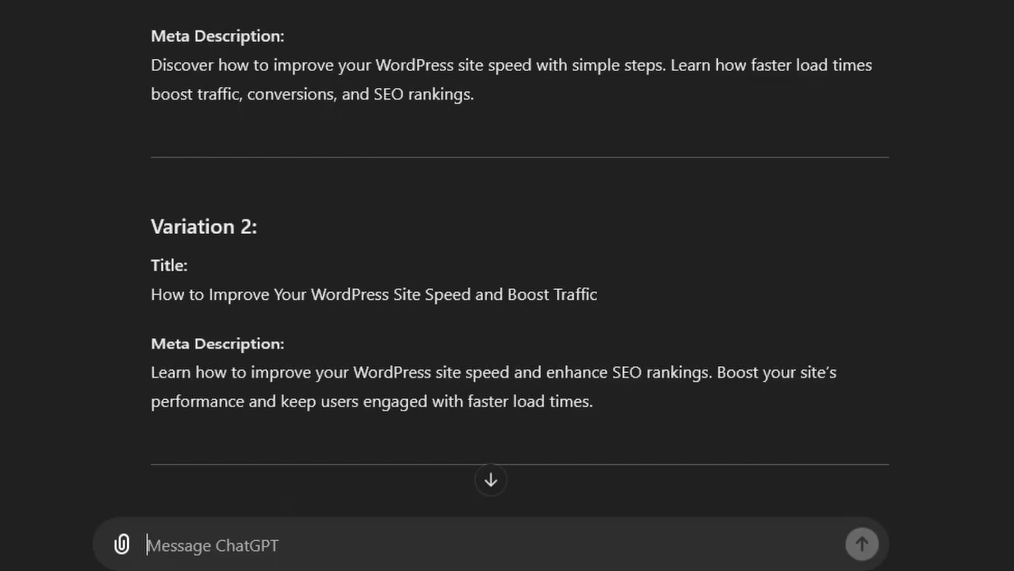
scroll(507, 264, "down", 10)
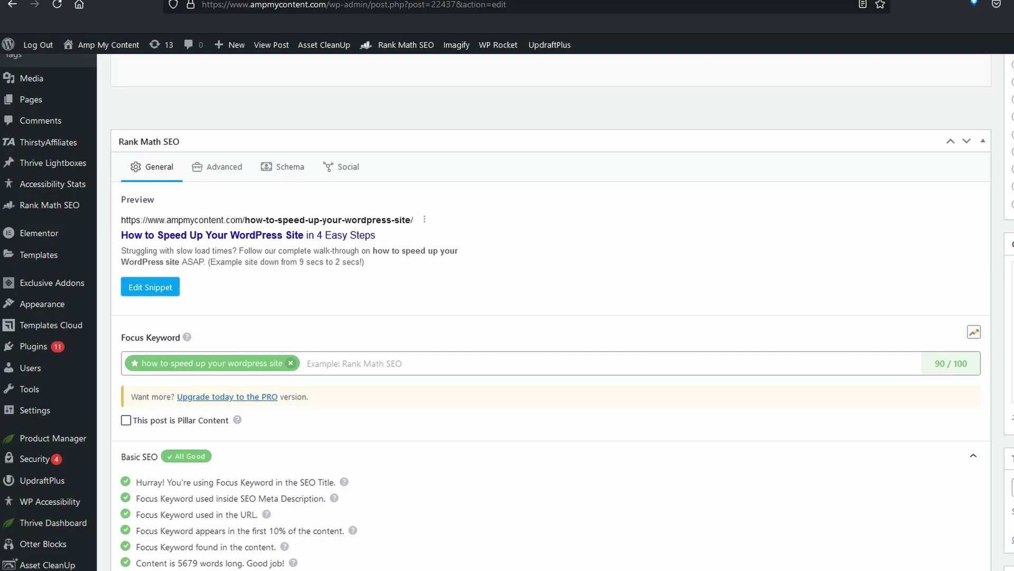
Switch to the WordPress speed post and open its Rank Math search snippet for editing
left_click(150, 286)
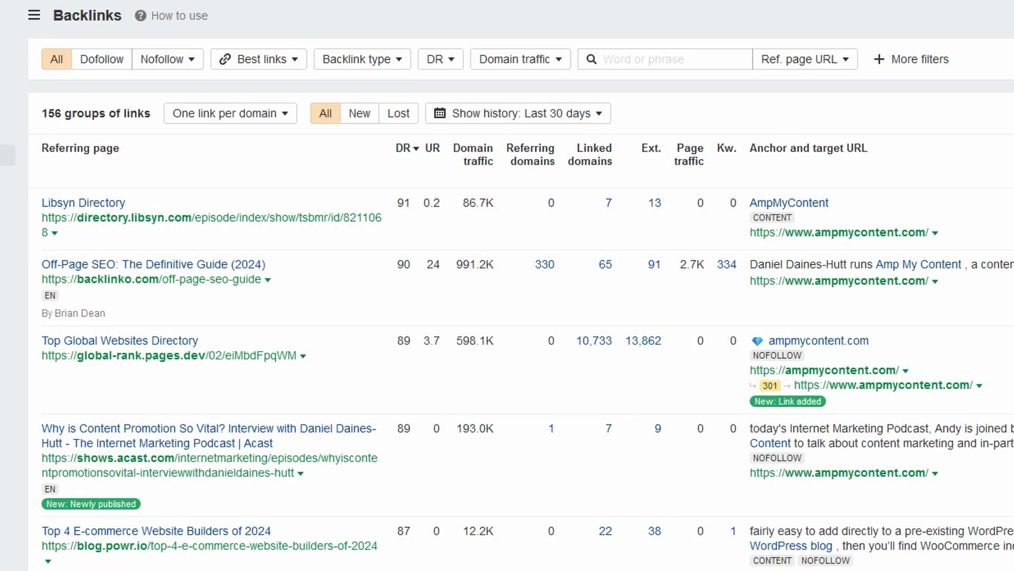
Examine the referring pages, domain ratings and anchors of ampmycontent.com in the Ahrefs Backlinks report
scroll(508, 285, "down", 5)
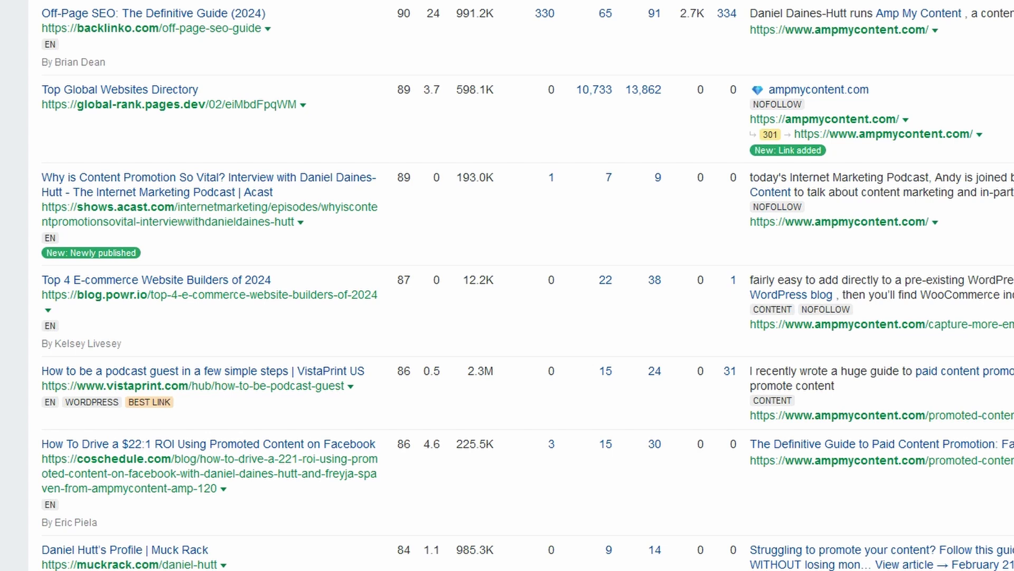
scroll(507, 286, "down", 5)
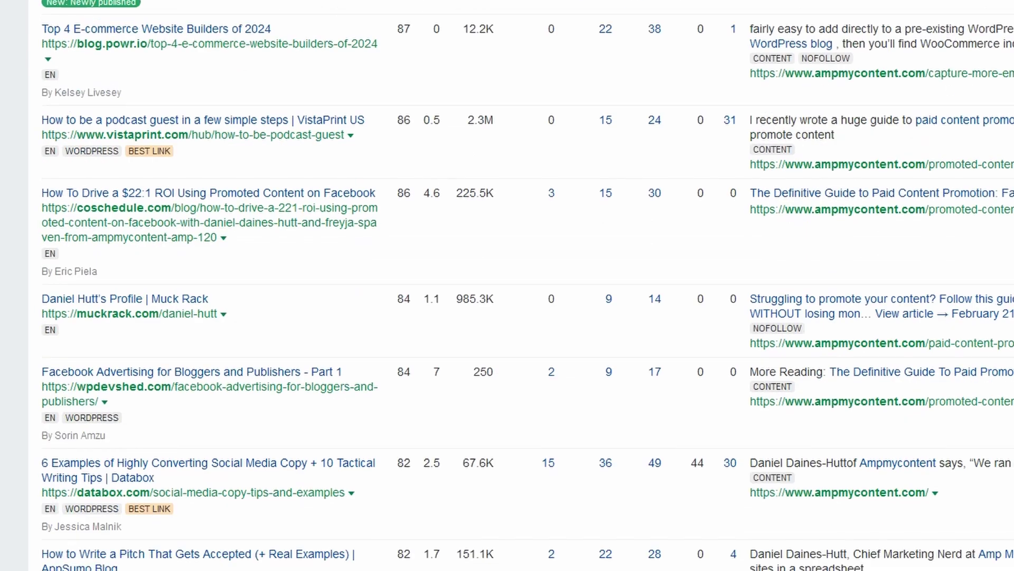
scroll(507, 285, "down", 5)
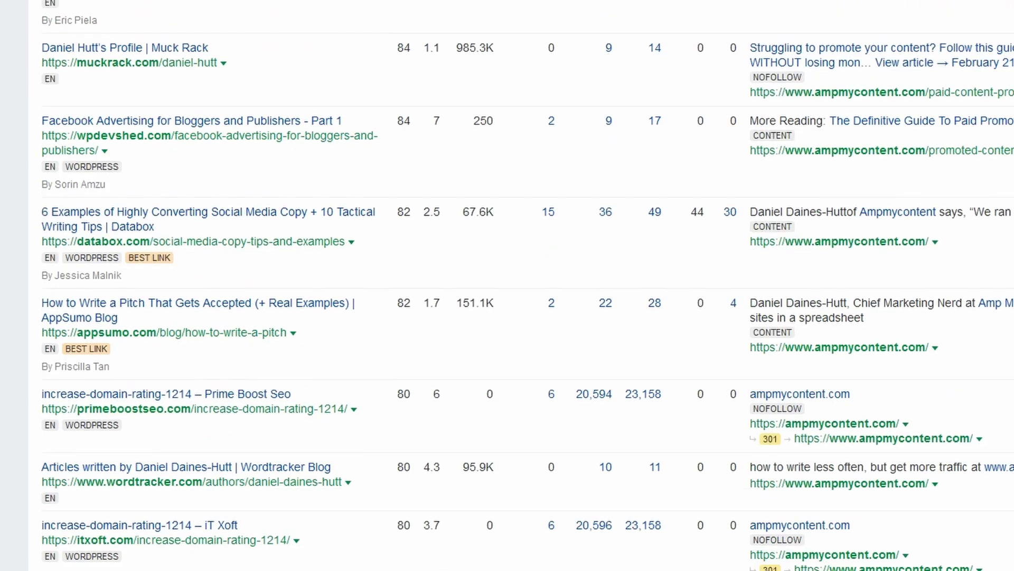
scroll(507, 286, "down", 3)
scroll(507, 285, "down", 5)
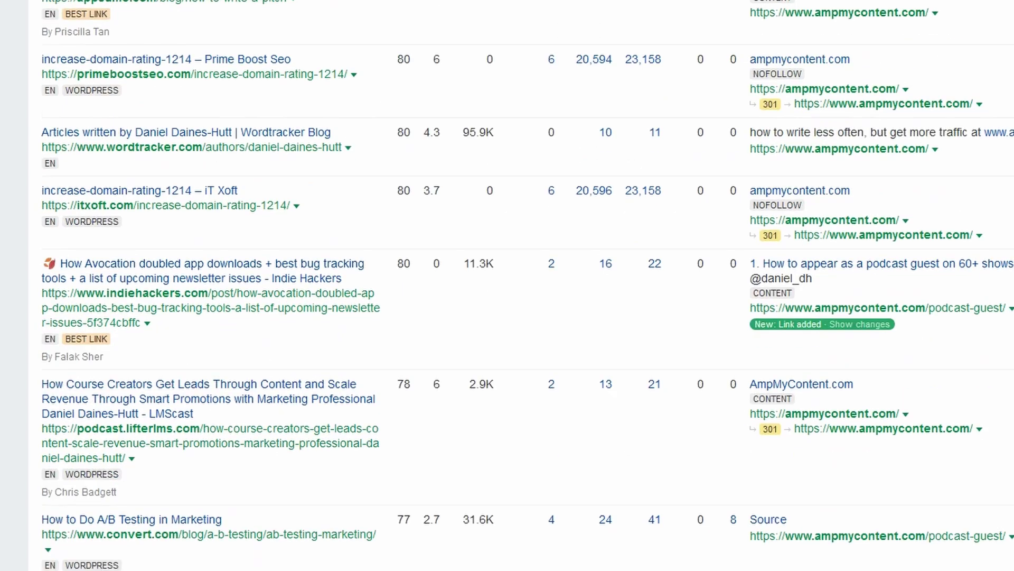